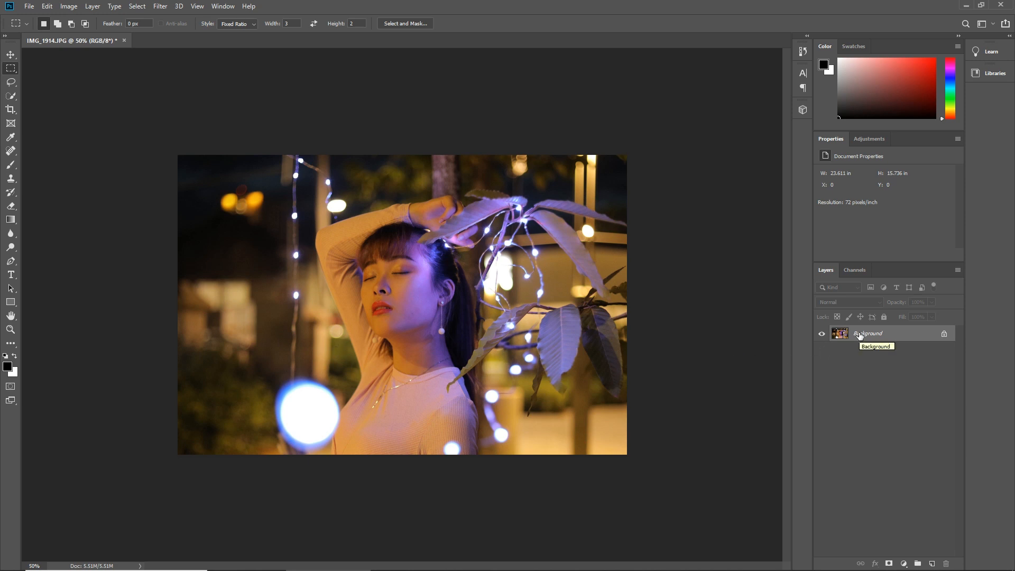
Step: Duplicate the Background layer and convert the copy to a Smart Object
key("ctrl+j")
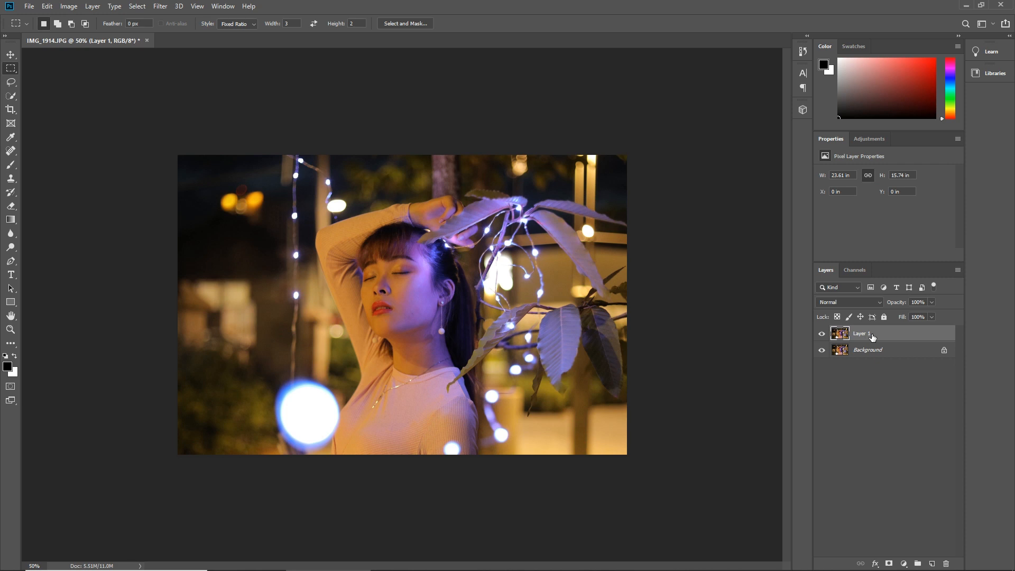
right_click(873, 337)
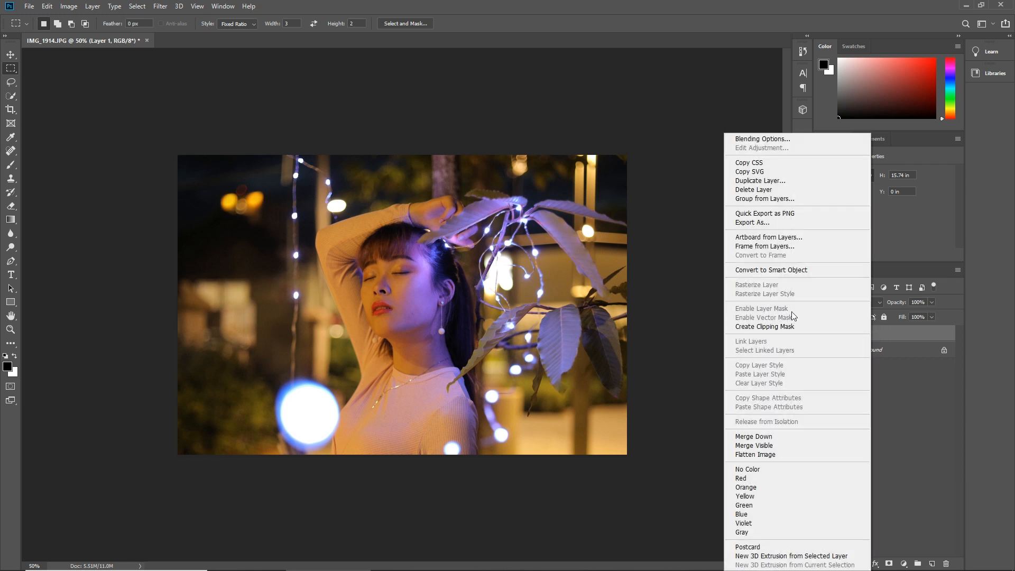
left_click(786, 271)
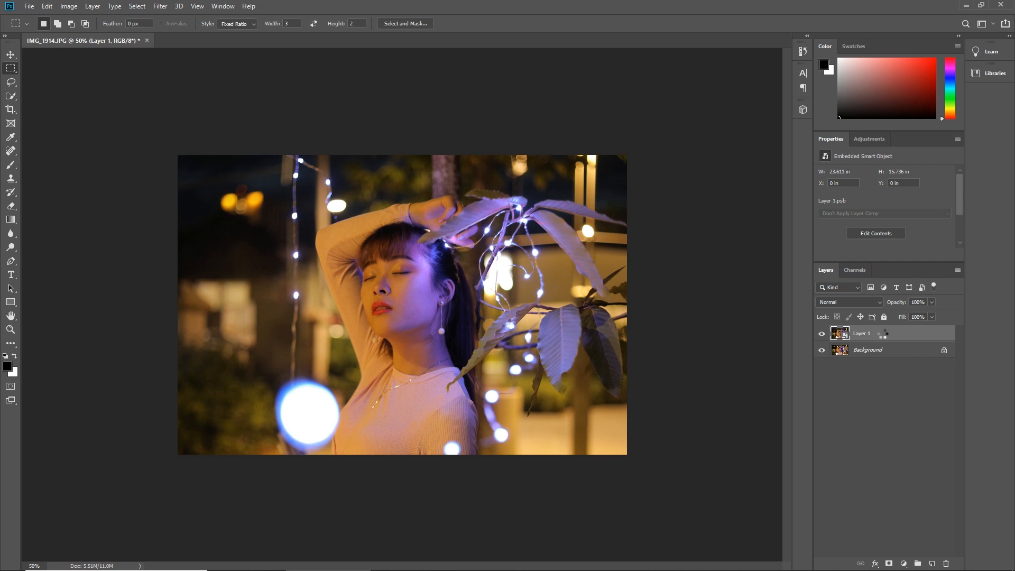
Step: Open the Camera Raw filter and set Contrast to -8, Highlights to -20, Shadows to +63, Whites to +20 and Blacks to +29
key("shift+ctrl+a")
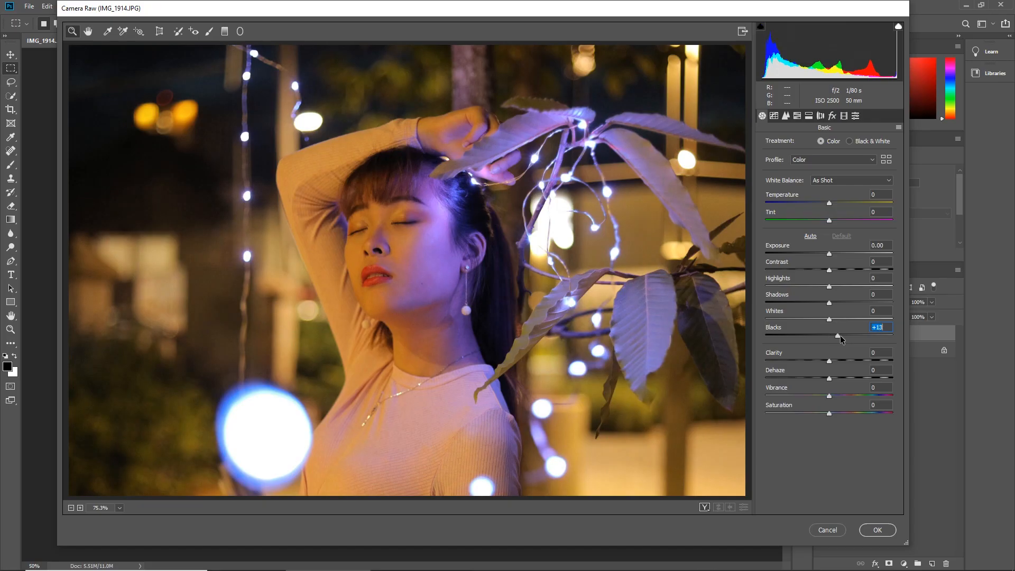
left_click_drag(839, 335, 876, 336)
left_click_drag(829, 303, 850, 304)
left_click_drag(876, 335, 841, 321)
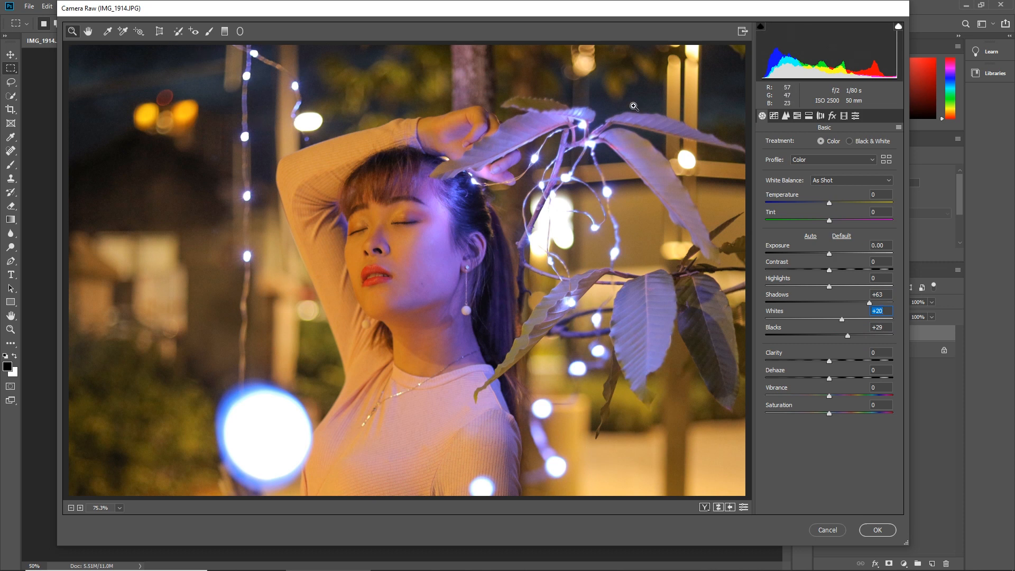
left_click_drag(829, 268, 818, 290)
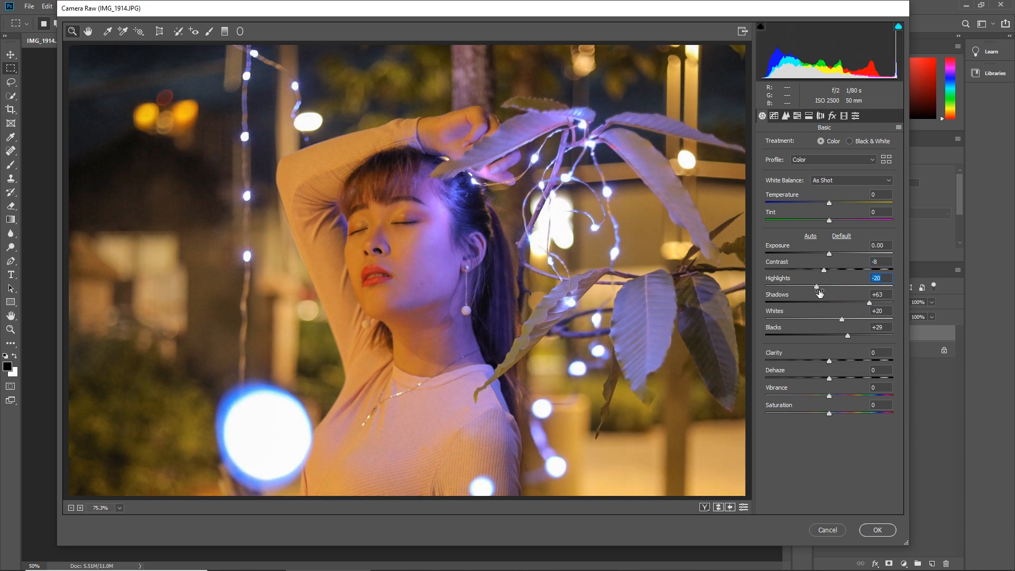
Step: Lift the RGB point tone curve's black point to output 5 and its midpoint from input 128 to output 134
left_click(774, 116)
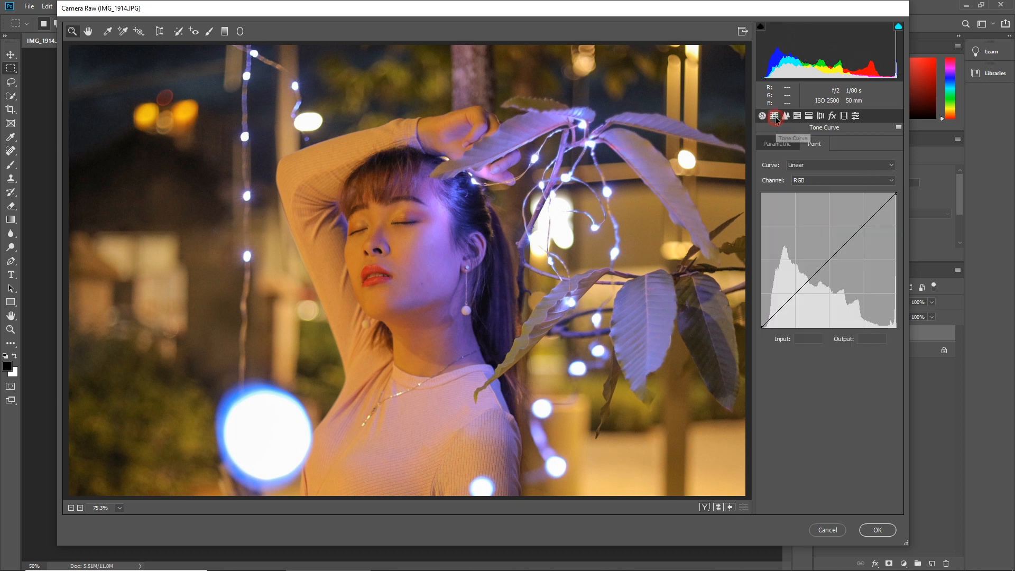
left_click_drag(763, 326, 759, 325)
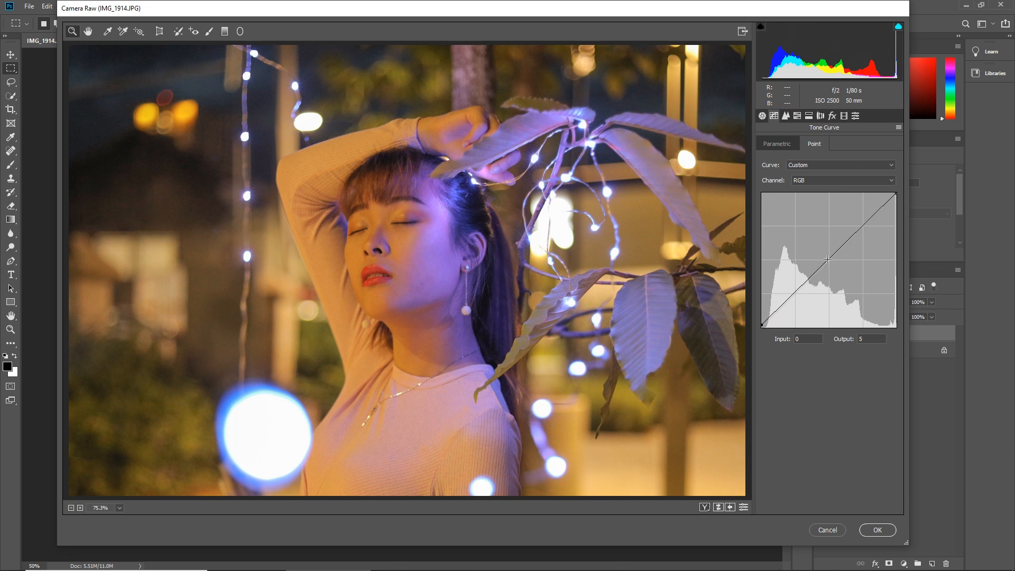
left_click_drag(828, 259, 828, 256)
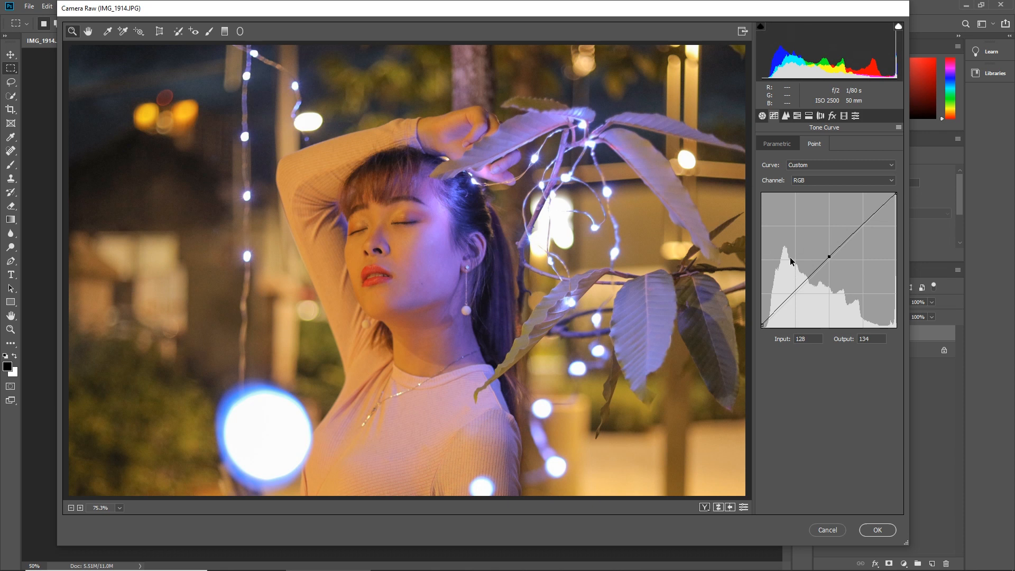
Step: Adjust the HSL hues: Reds +1, Oranges -8, Yellows -8, Blues -34 and Purples -16
left_click(797, 116)
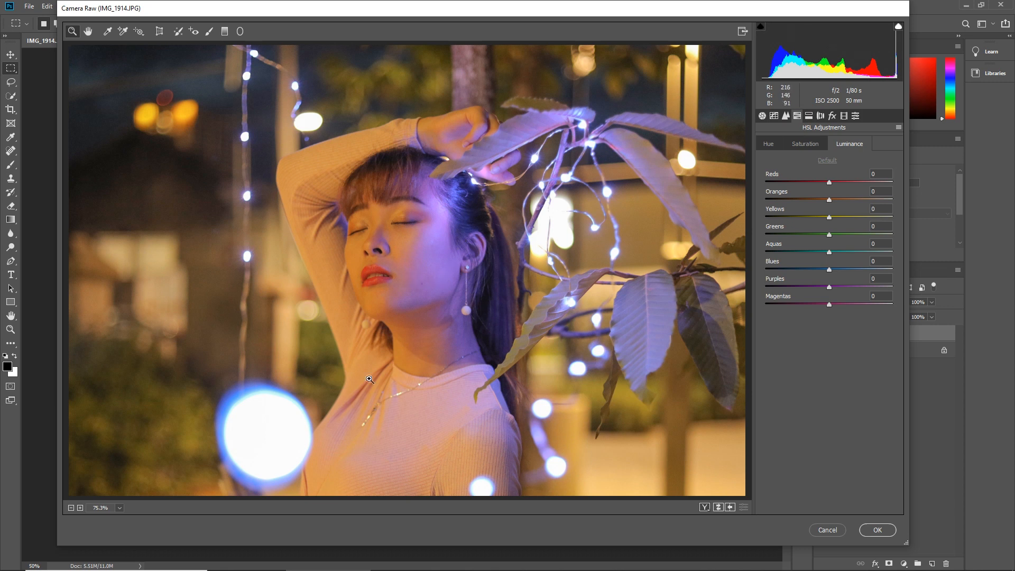
left_click(776, 144)
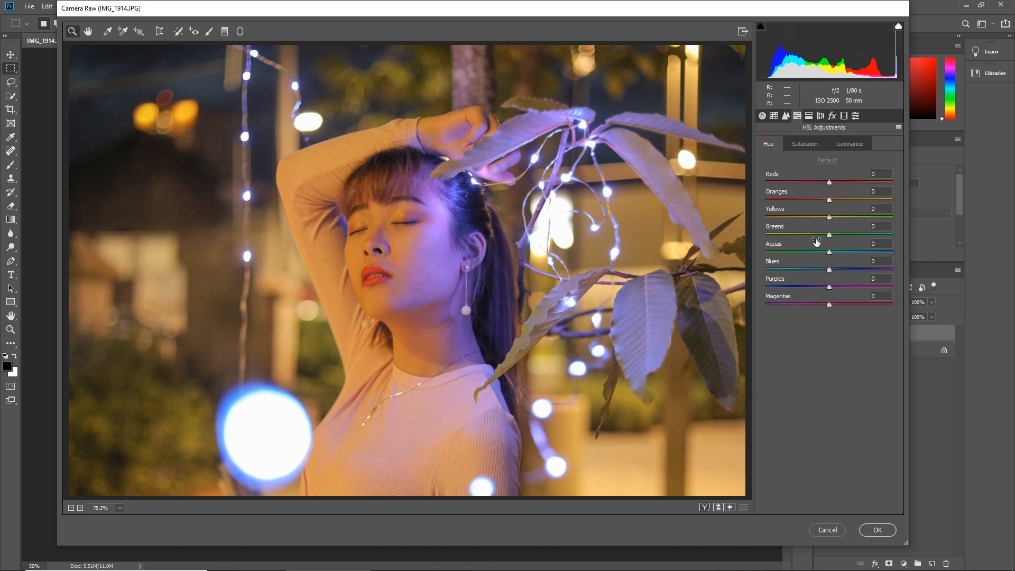
left_click_drag(830, 271, 805, 274)
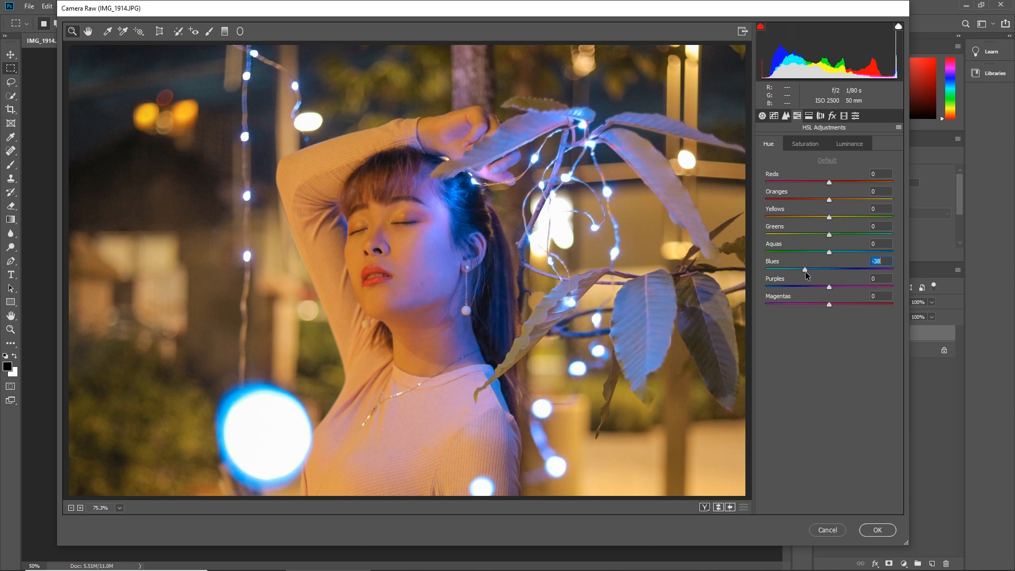
left_click_drag(807, 272, 807, 273)
left_click_drag(827, 286, 813, 287)
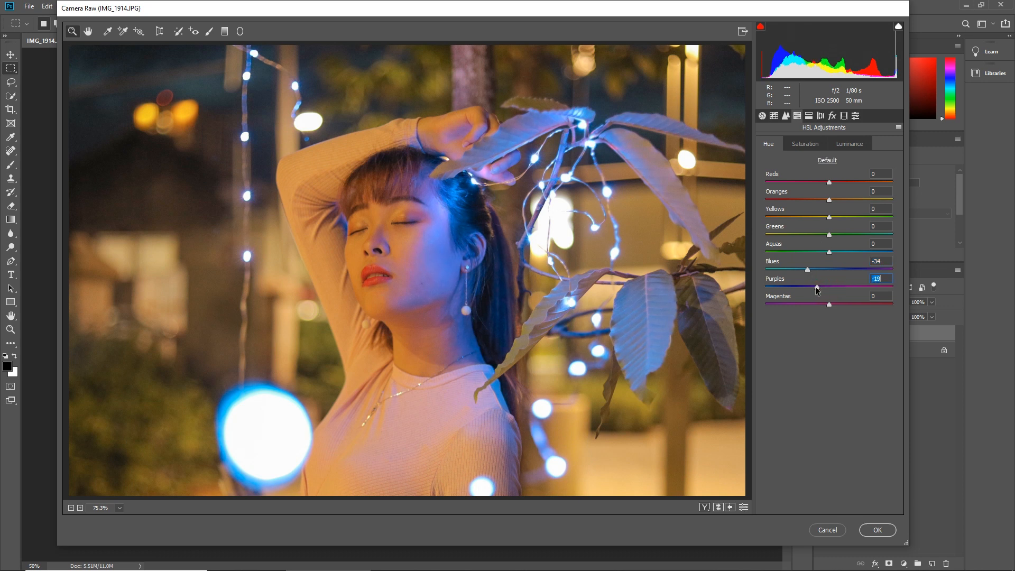
left_click_drag(816, 286, 819, 287)
left_click_drag(829, 200, 826, 201)
left_click_drag(830, 222, 824, 223)
left_click_drag(830, 183, 834, 184)
Step: Lower the HSL saturation of Oranges slightly and set Blues to -6, Purples to -10 and Magentas to -15
left_click(806, 144)
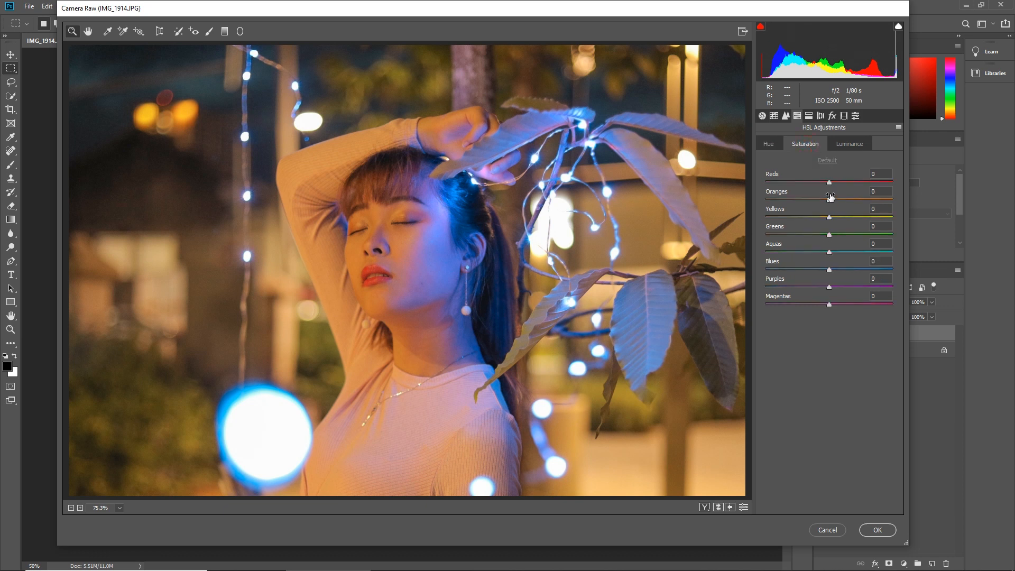
left_click_drag(828, 201, 821, 203)
left_click_drag(828, 269, 820, 304)
Step: In the calibration, set Red Primary hue to -39, Blue Primary saturation to +2, lower Blue Primary hue and nudge Shadows tint toward magenta
left_click(808, 116)
left_click(821, 116)
left_click(844, 116)
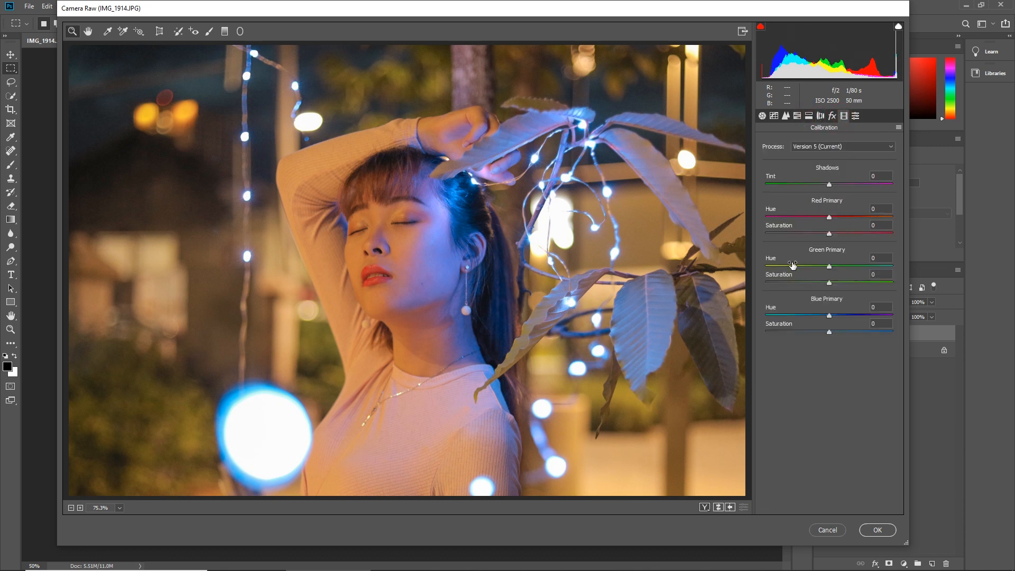
left_click_drag(829, 217, 804, 216)
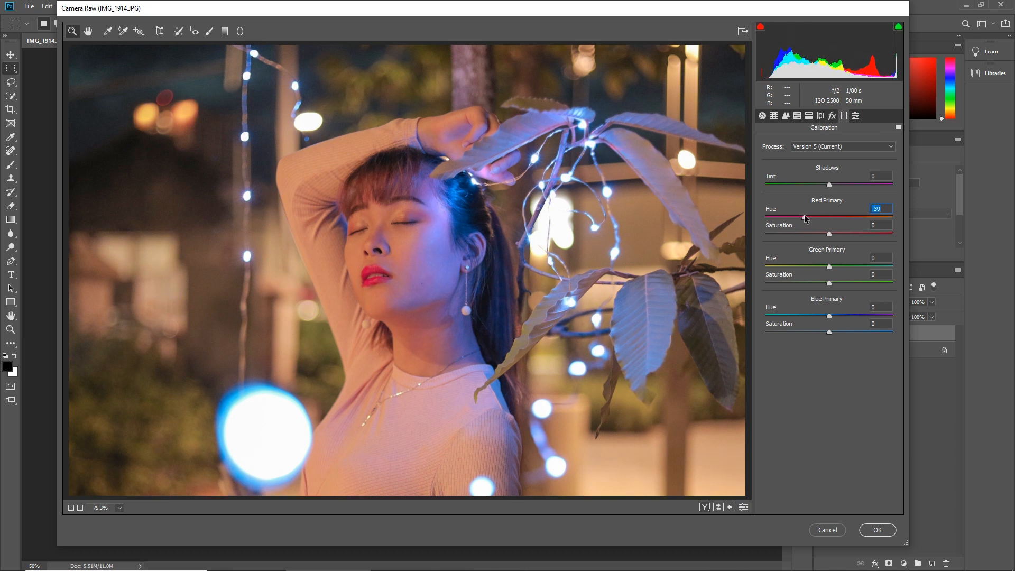
mouse_move(829, 315)
left_mouse_down()
mouse_move(818, 316)
mouse_move(820, 334)
mouse_move(838, 334)
mouse_move(830, 334)
left_mouse_up()
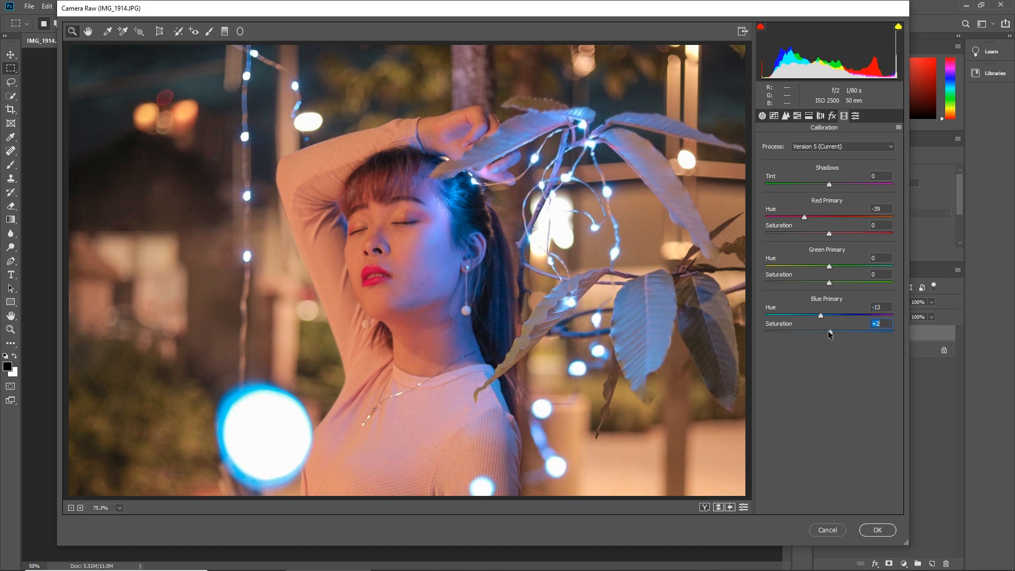
left_click_drag(820, 315, 815, 317)
left_click_drag(829, 184, 831, 185)
Step: Set the white balance Temperature to -3 and Tint to +16
left_click(761, 115)
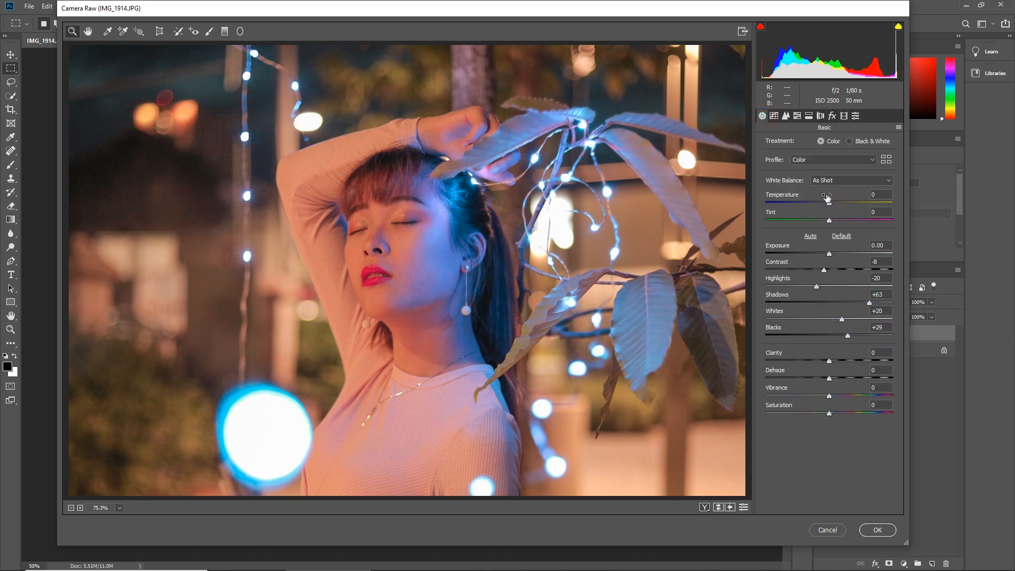
mouse_move(830, 205)
left_mouse_down()
mouse_move(829, 218)
mouse_move(846, 222)
mouse_move(838, 221)
left_mouse_up()
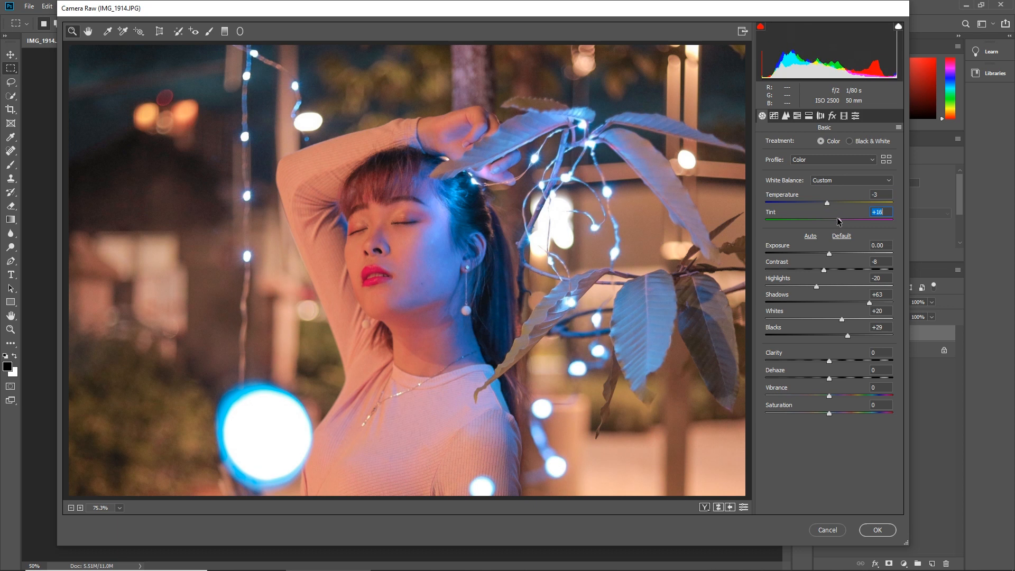
Step: Raise the shadows of the Red channel tone curve with a point at input 48, output 52
left_click(775, 116)
left_click(813, 181)
left_click(811, 182)
left_click(810, 181)
left_click(808, 197)
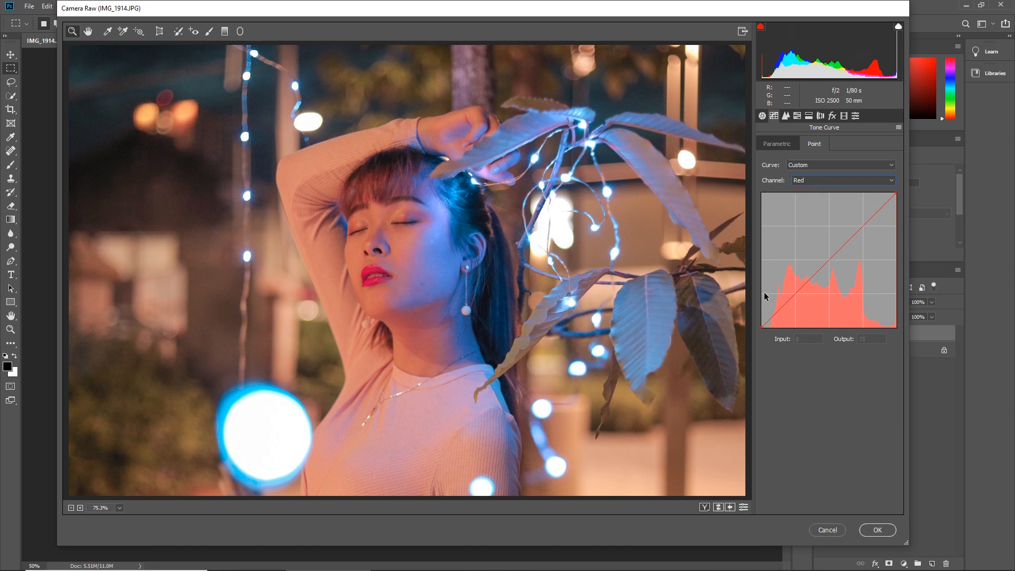
left_click_drag(787, 302, 786, 299)
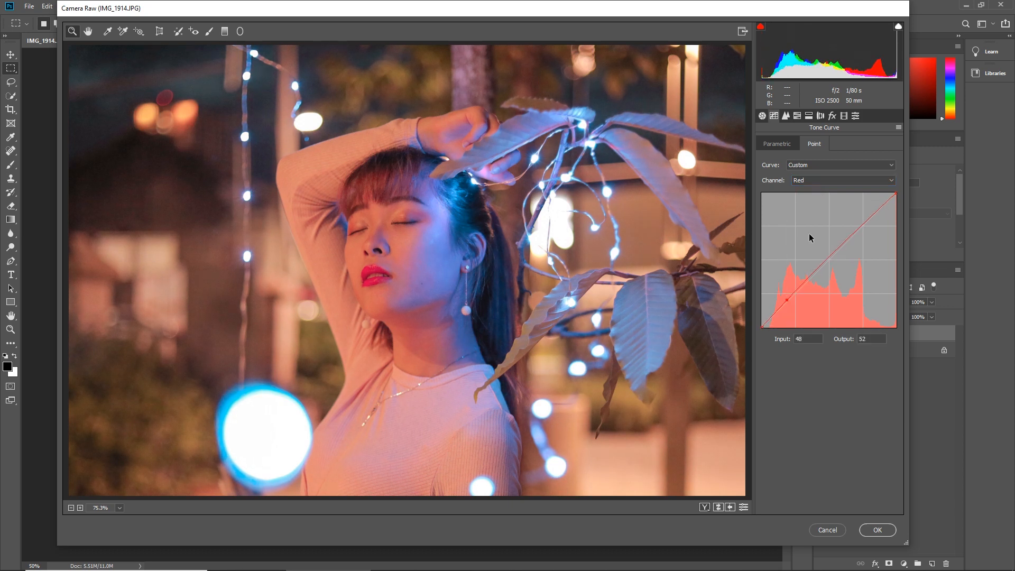
Step: Raise the shadows of the Blue channel tone curve with a point at input 52, output 59
left_click(825, 183)
left_click(816, 212)
left_click_drag(790, 299, 788, 296)
left_click_drag(787, 295, 789, 296)
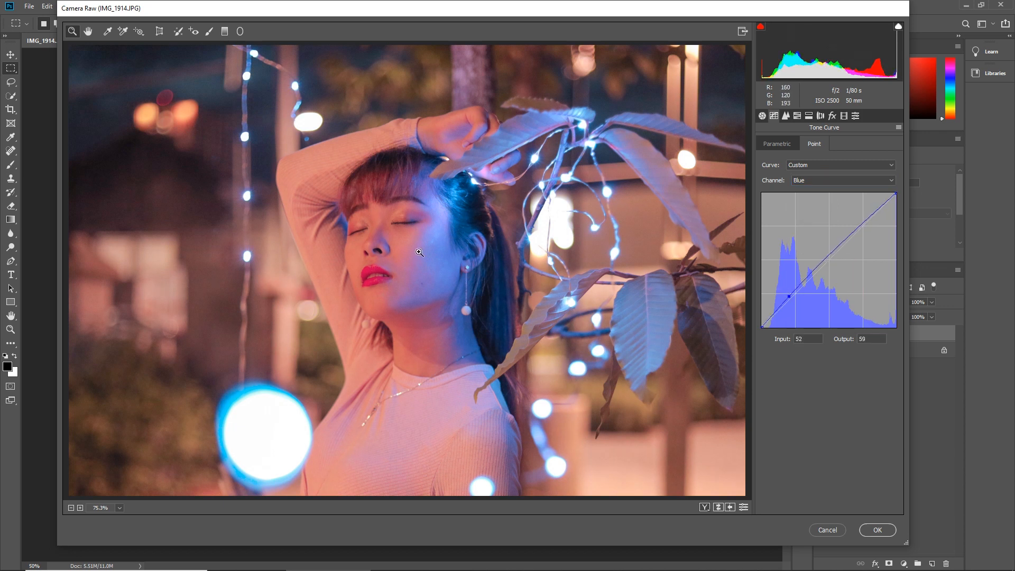
Step: Set the HSL saturation of Oranges to -27 and reduce the saturation of Yellows
left_click(797, 116)
left_click(805, 144)
left_click(815, 200)
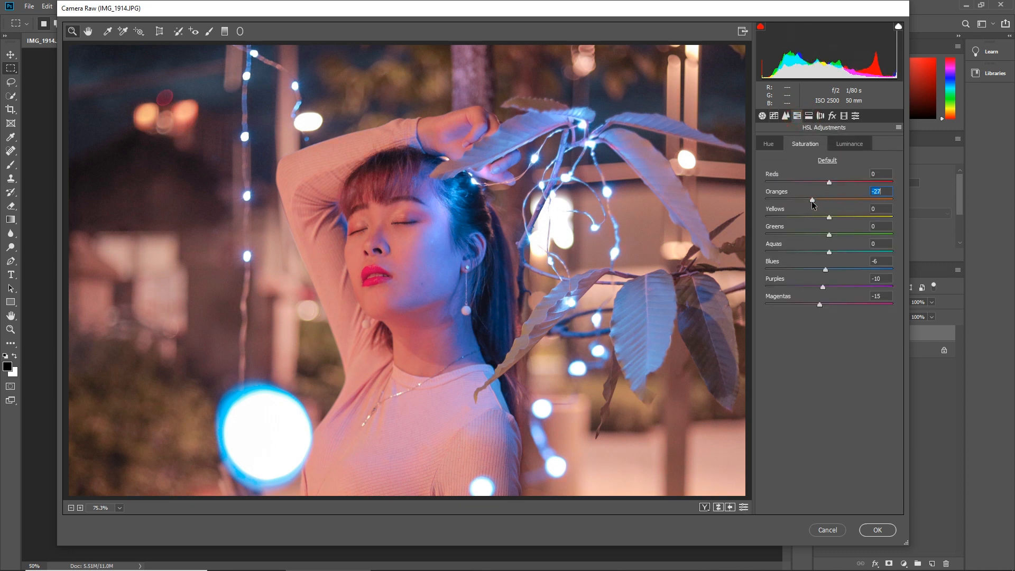
left_click(822, 216)
left_click_drag(823, 219, 814, 217)
left_click(819, 287)
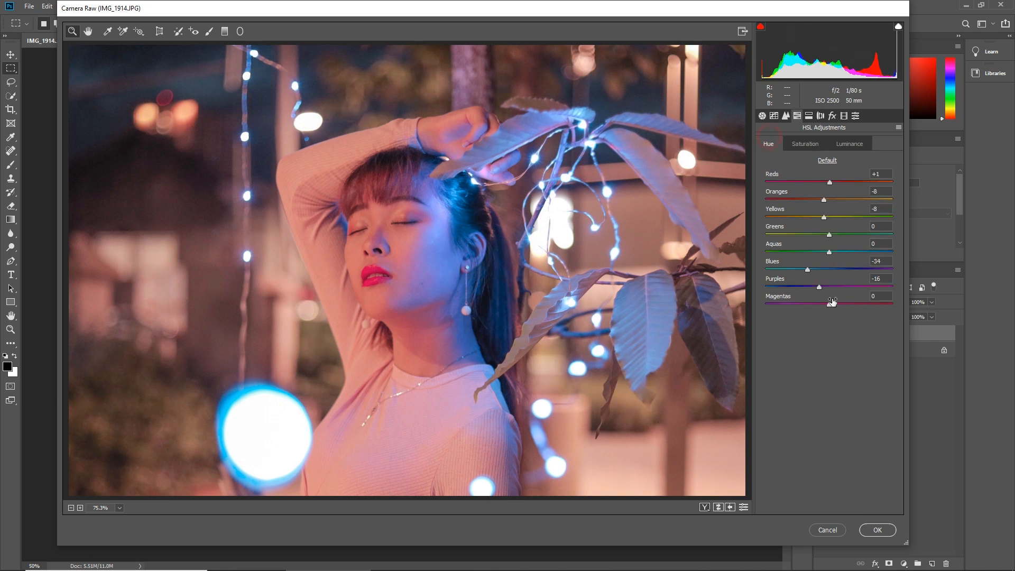
Step: Add a midtone point at input 124, output 126 to the Red channel tone curve and apply the Camera Raw filter
left_click(786, 115)
left_click(816, 179)
left_click(809, 191)
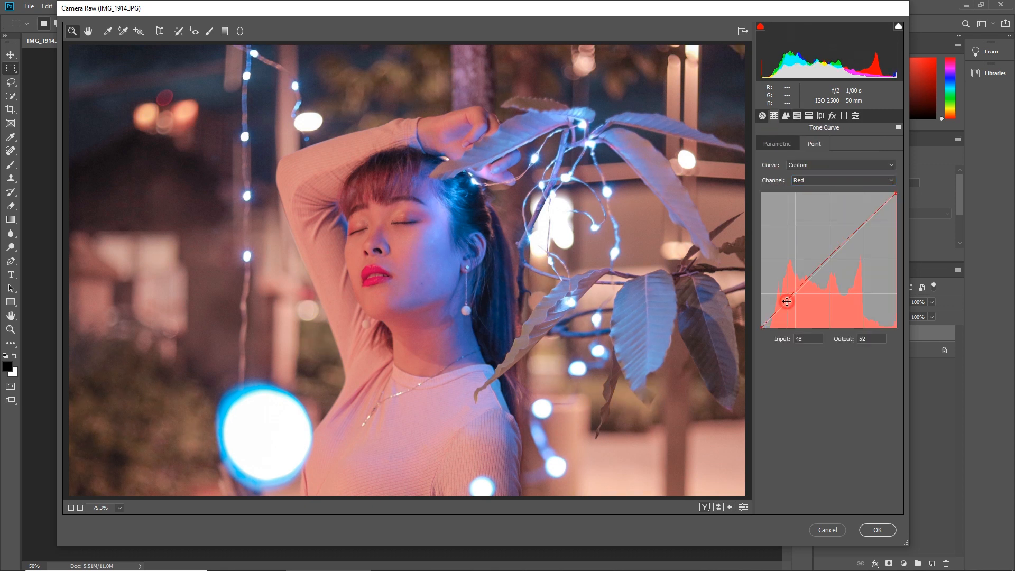
left_click(827, 260)
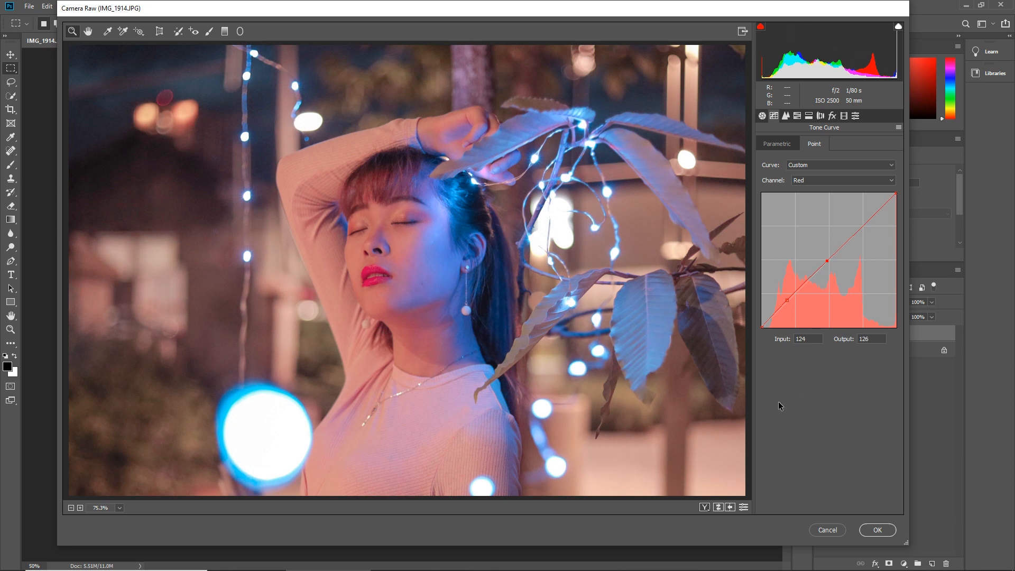
left_click(877, 530)
left_click_drag(304, 218, 420, 293)
left_click(696, 385)
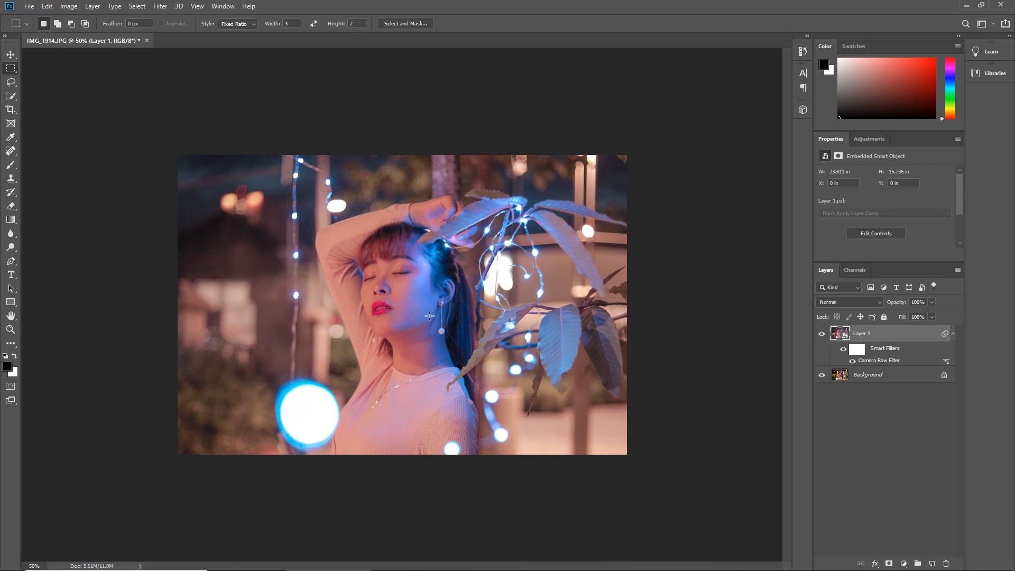
Step: Try to retouch the woman's face on the Smart Object layer with the Spot Healing Brush
scroll(388, 315, "up", 3)
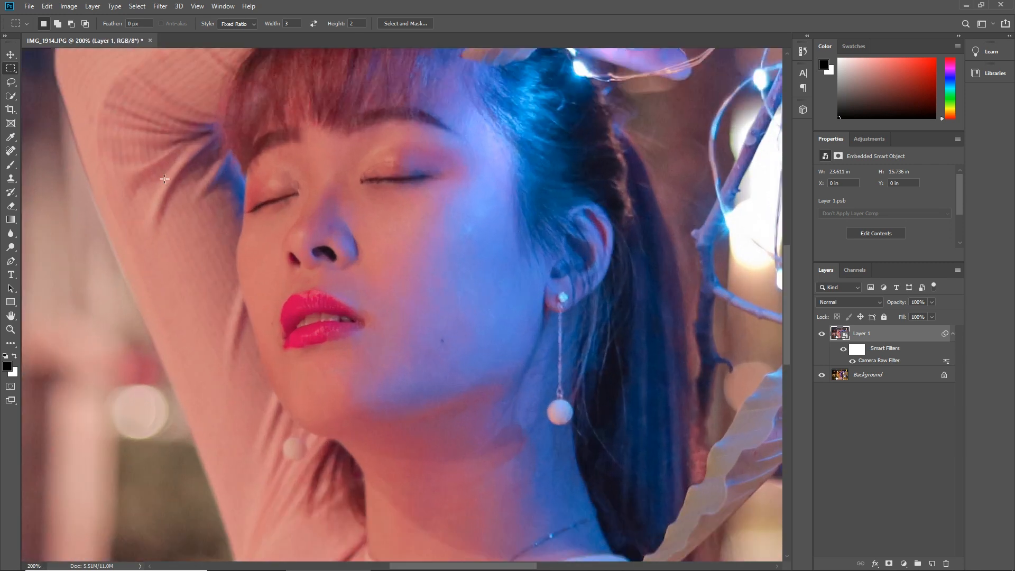
left_click(11, 152)
left_click(545, 223)
left_click(539, 221)
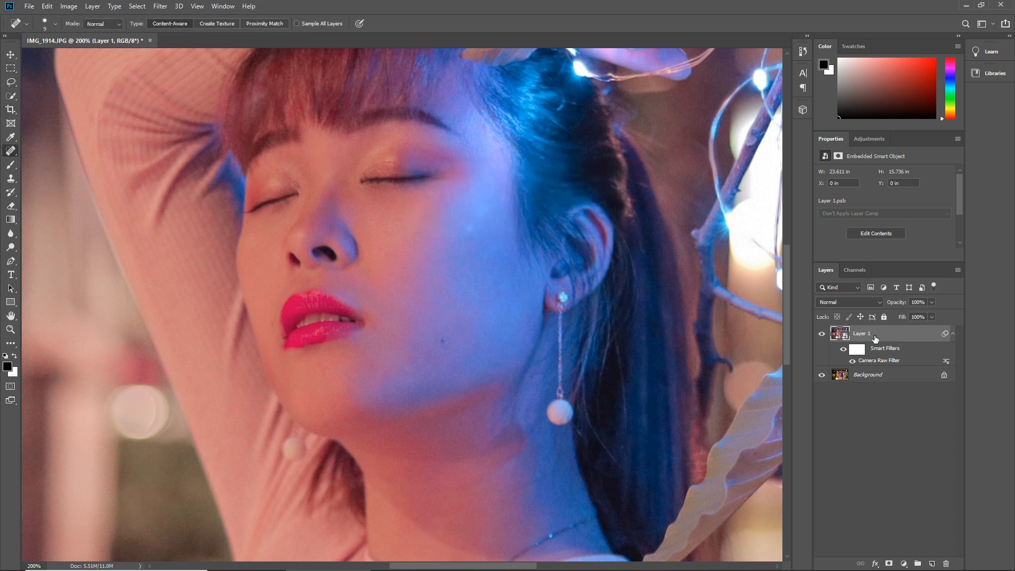
Step: Stamp all visible layers into a new layer and remove small spots on the woman's cheek with the Spot Healing Brush
key("ctrl+alt+shift+e")
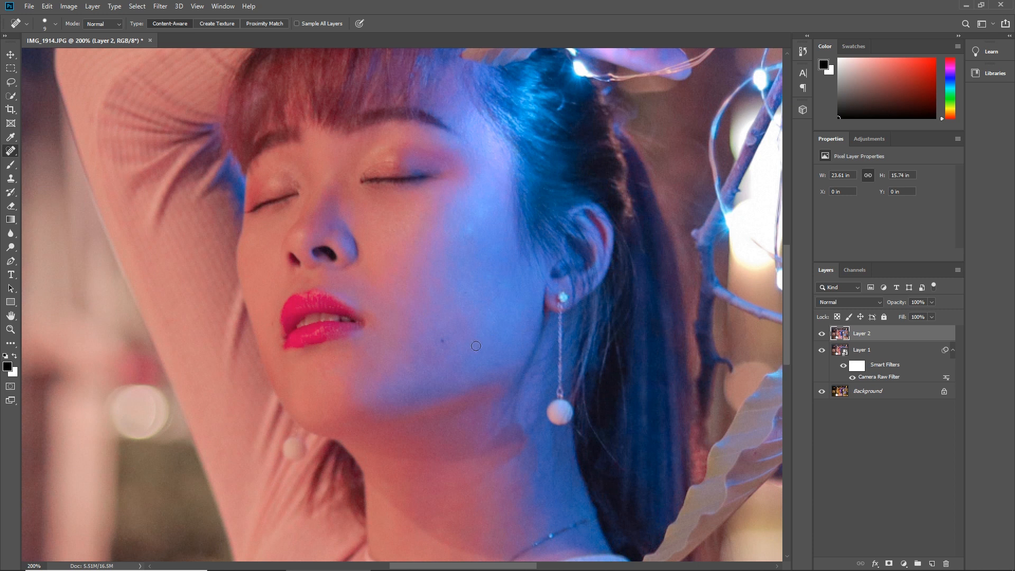
right_click(6, 153)
left_click(52, 150)
left_click(486, 206)
left_click(493, 278)
scroll(407, 326, "down", 2)
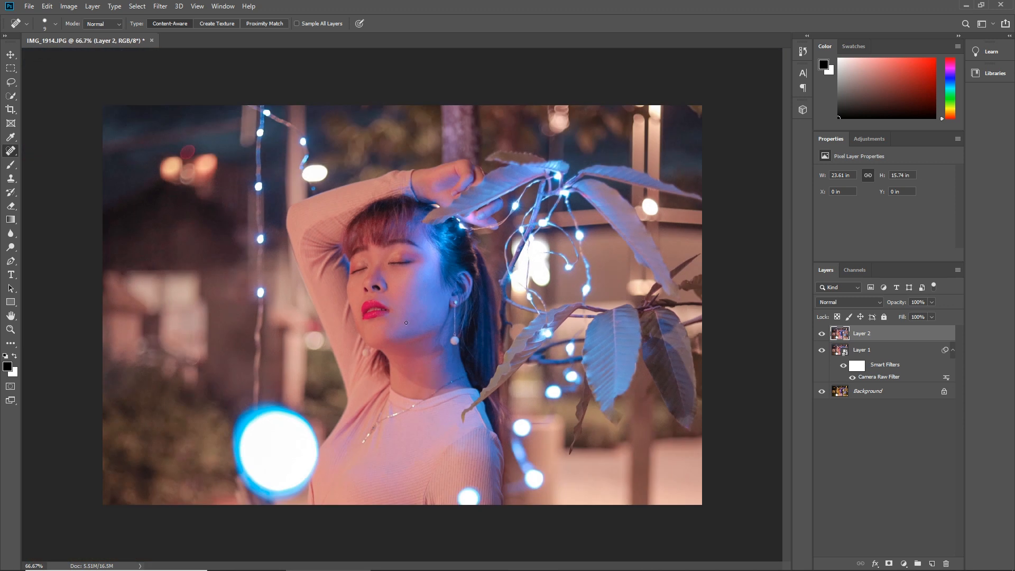
Step: Add a Brightness/Contrast adjustment layer with Contrast 18, and stamp all visible layers into a new layer above it
left_click(903, 563)
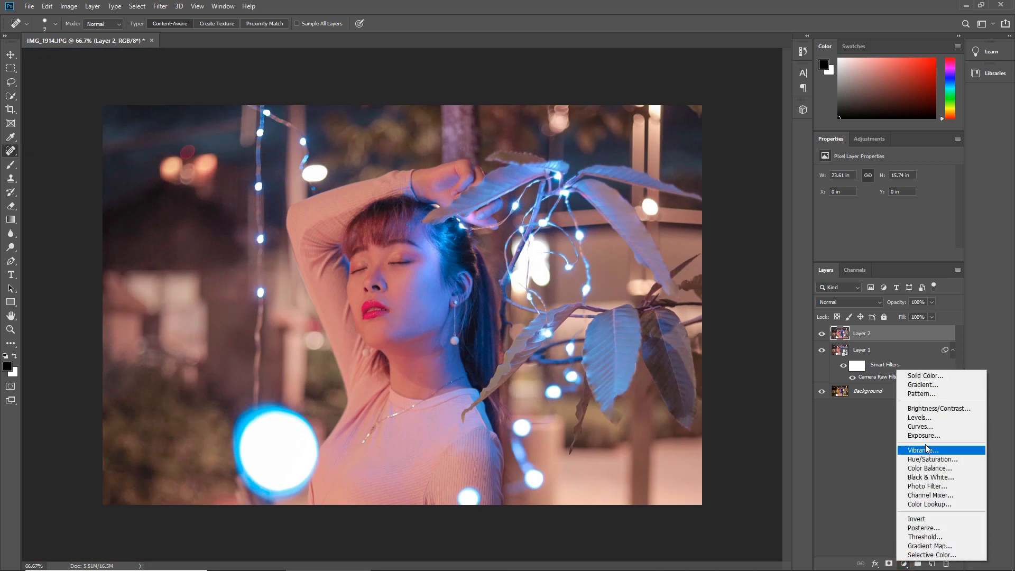
left_click(922, 419)
left_click(841, 334)
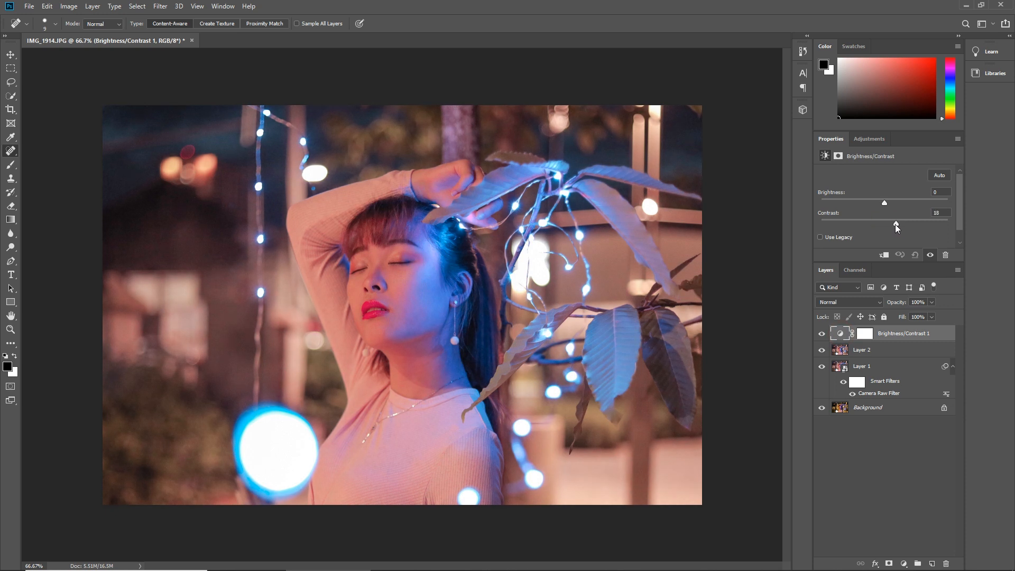
left_click_drag(895, 224, 896, 224)
left_click(893, 337)
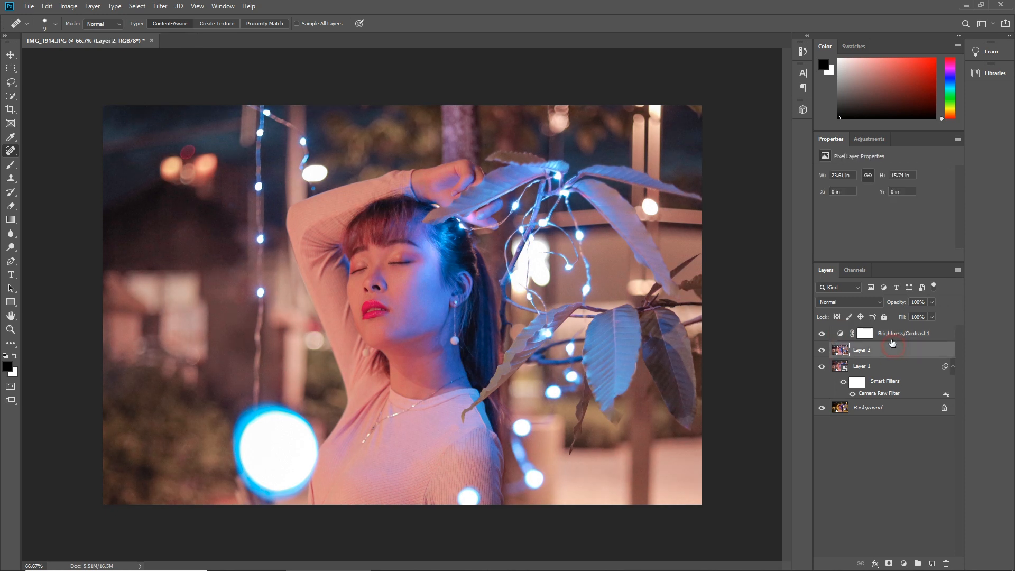
key("ctrl+shift+alt+e")
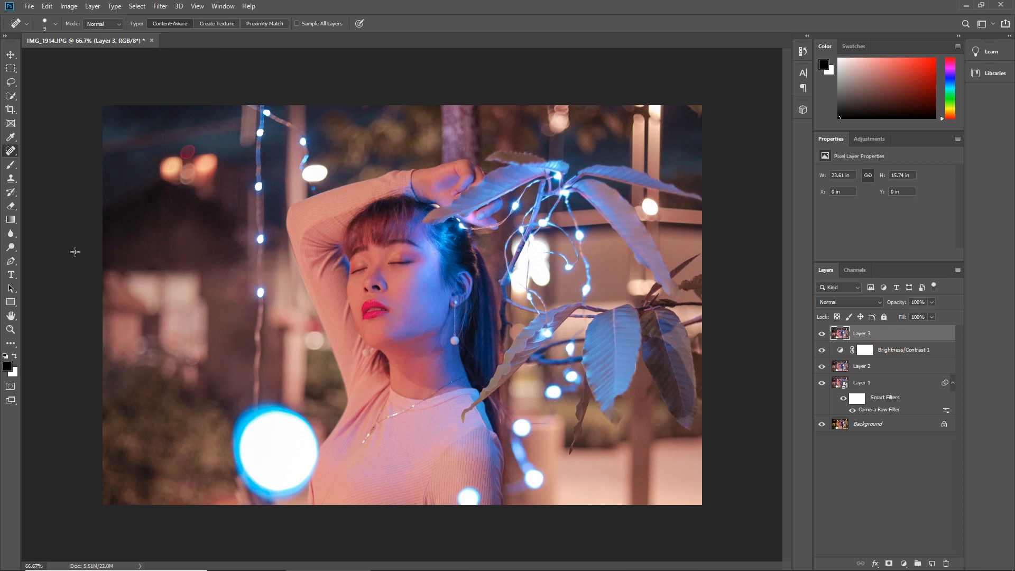
Step: Set the Dodge tool's range to Shadows and enlarge its brush to 125 px
left_click_drag(11, 247, 38, 248)
left_click(129, 24)
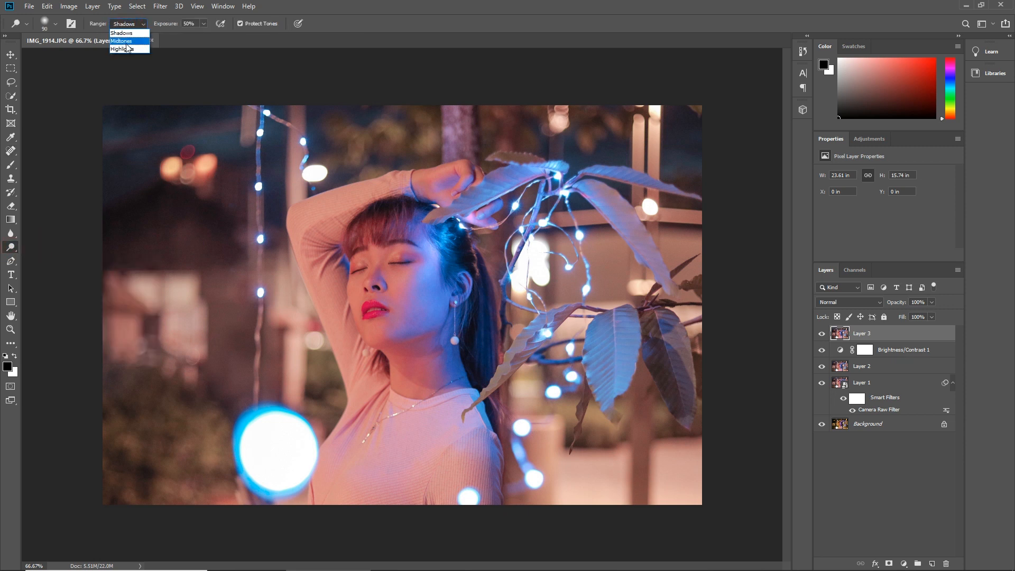
left_click(126, 35)
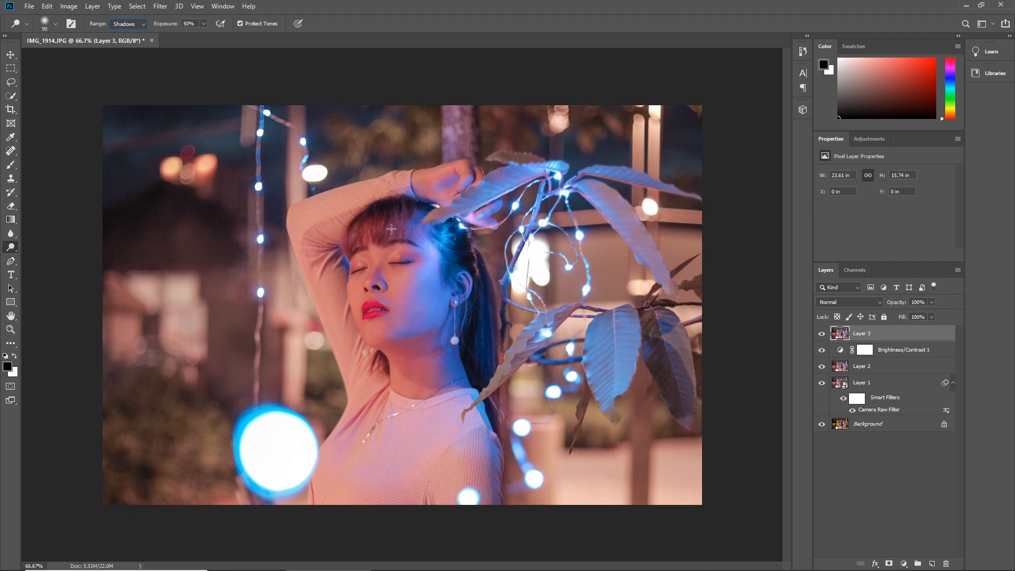
key("bracketright")
key("bracketright")
key("bracketright")
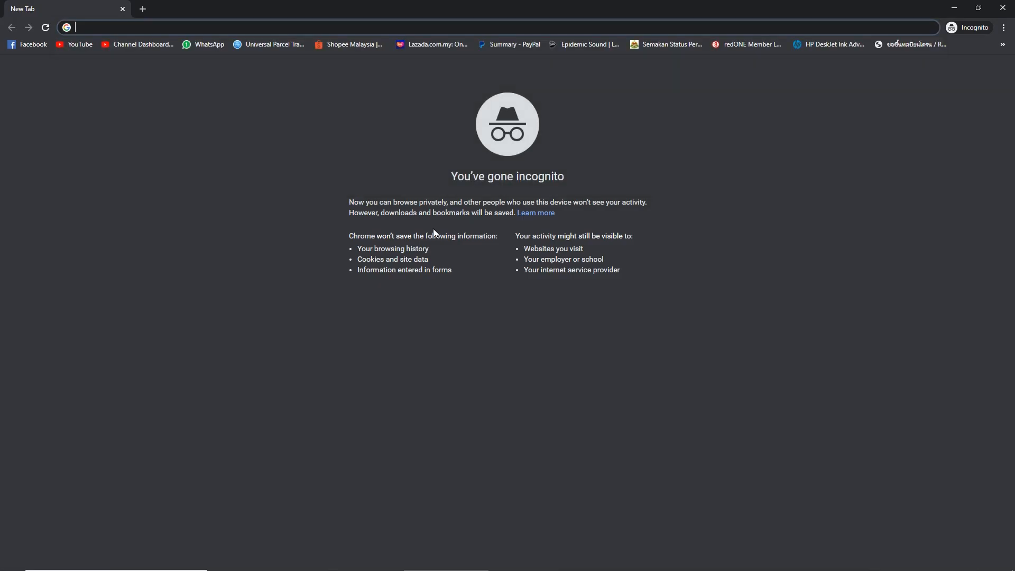
type("www.google.com")
key("Return")
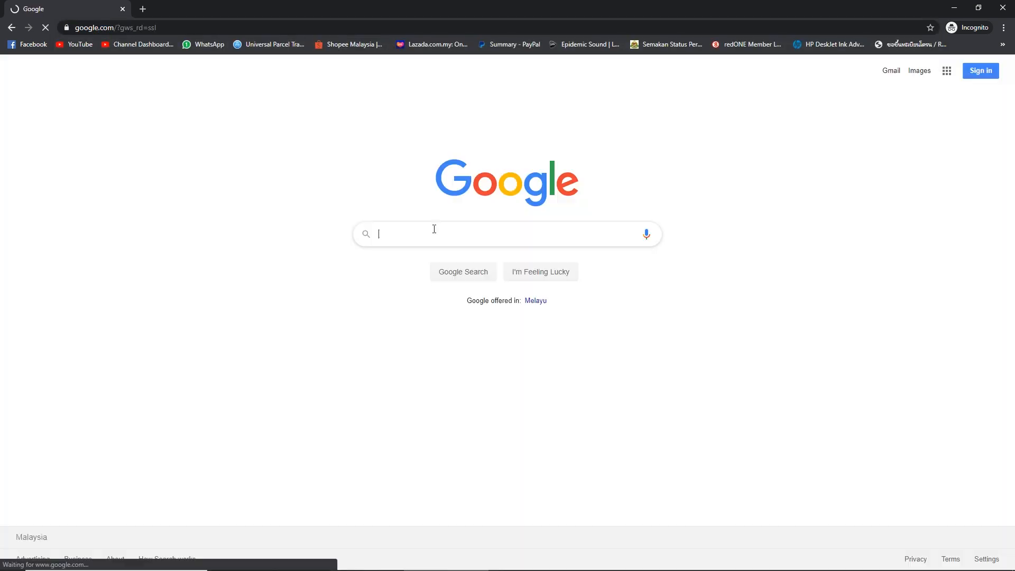
type("bokeh")
key("Return")
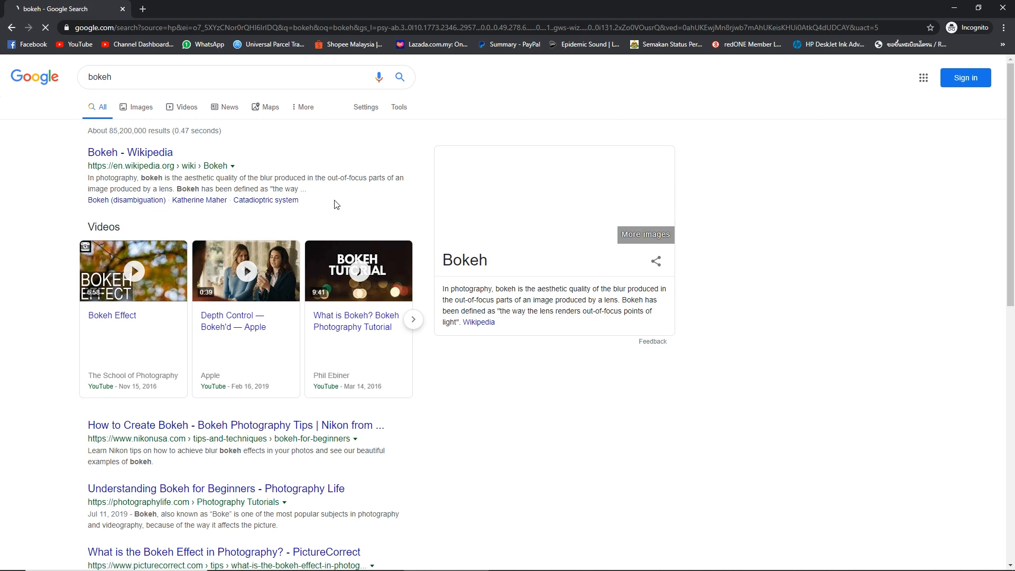
left_click(145, 108)
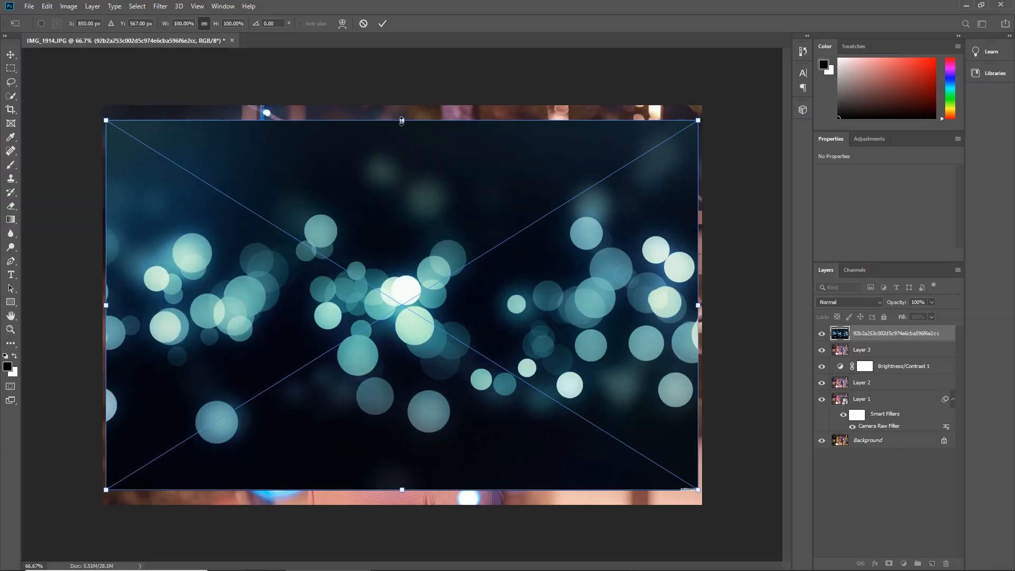
Step: Scale the placed bokeh image to 107.90% so it covers the whole canvas, and set its blend mode to Screen
left_click_drag(401, 122, 402, 106)
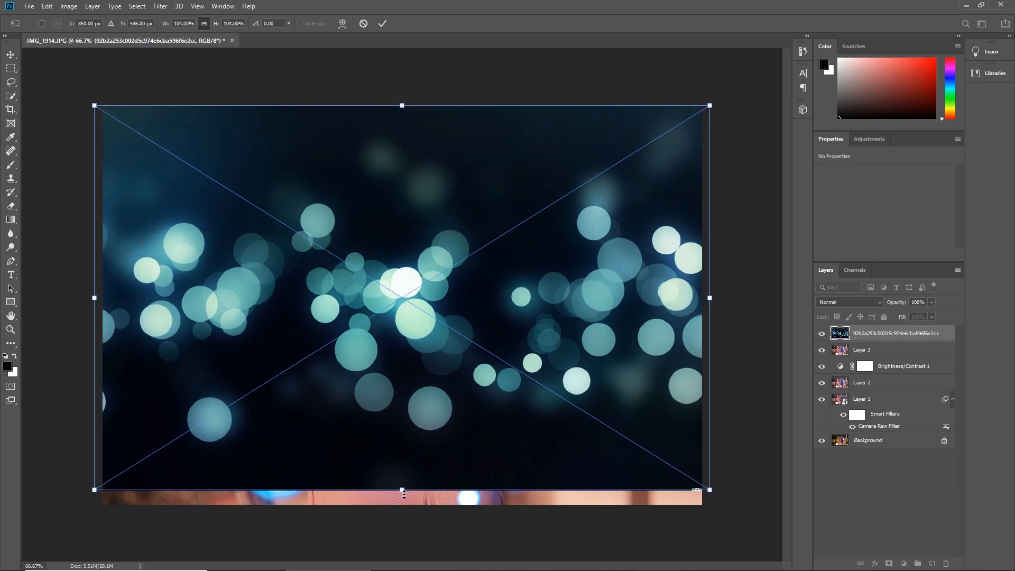
left_click_drag(404, 490, 403, 504)
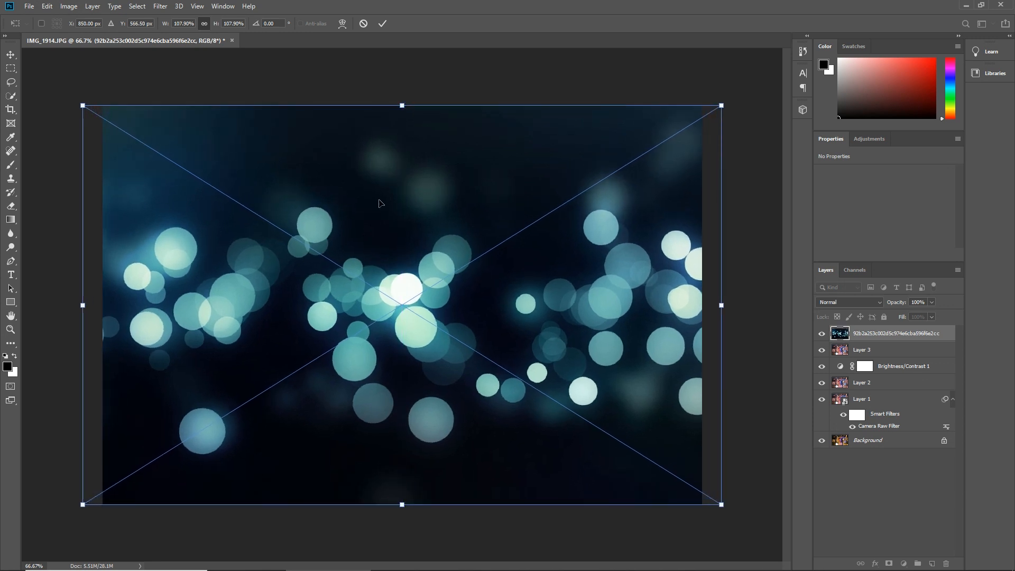
left_click(383, 24)
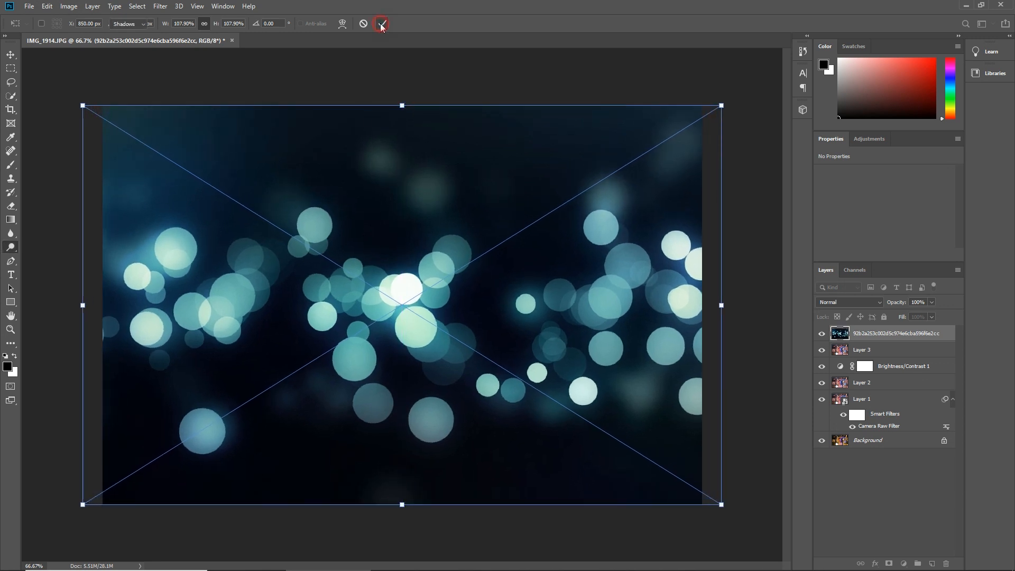
left_click(850, 301)
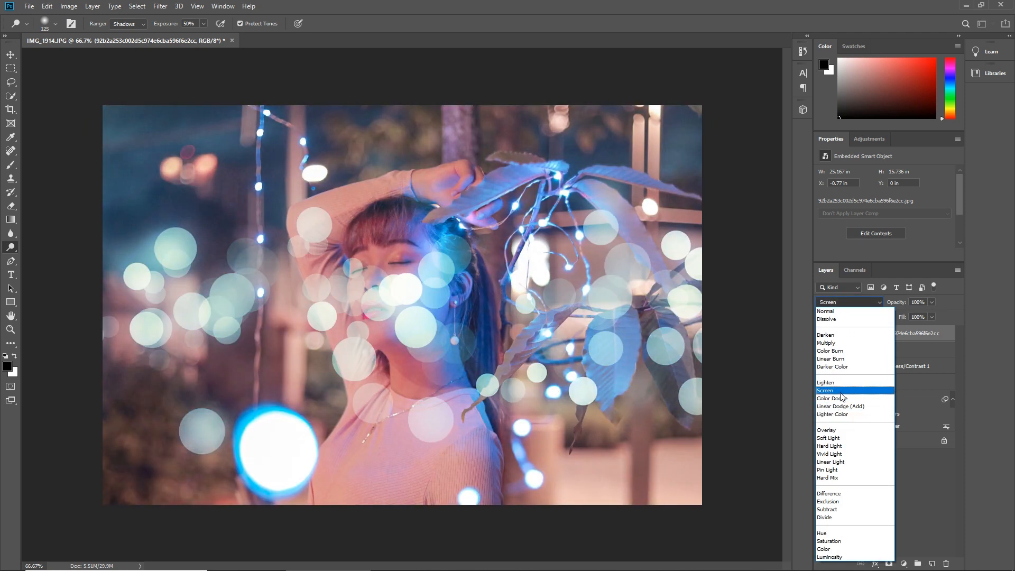
left_click(841, 391)
Step: Mask the bokeh layer and paint black over the woman's face, hair, neck, chest and raised arm to hide the circles there
key("b")
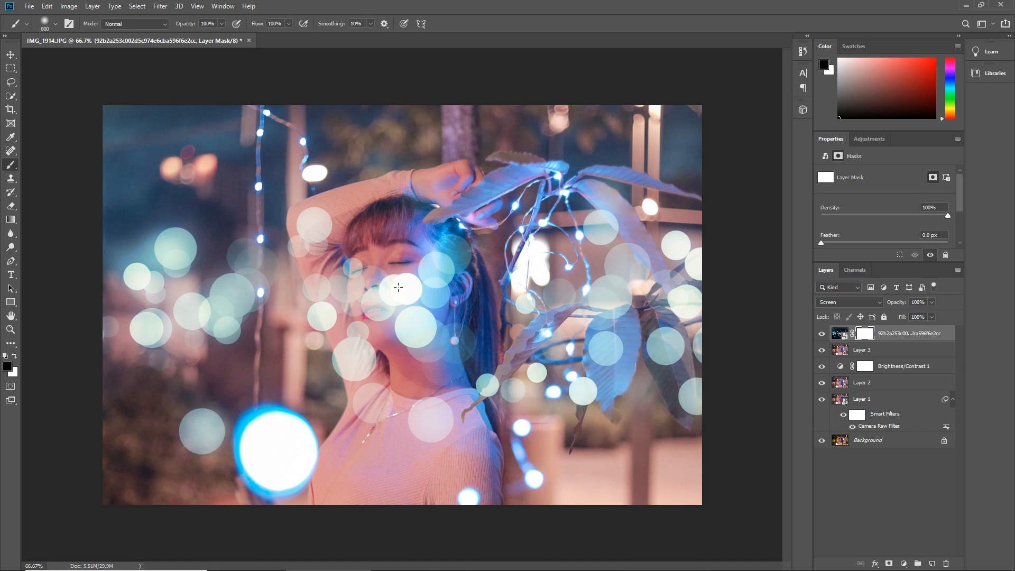
key("bracketleft")
left_click(397, 291)
left_click(405, 295)
key("bracketleft")
left_click_drag(454, 255, 445, 284)
left_click(447, 348)
left_click(486, 383)
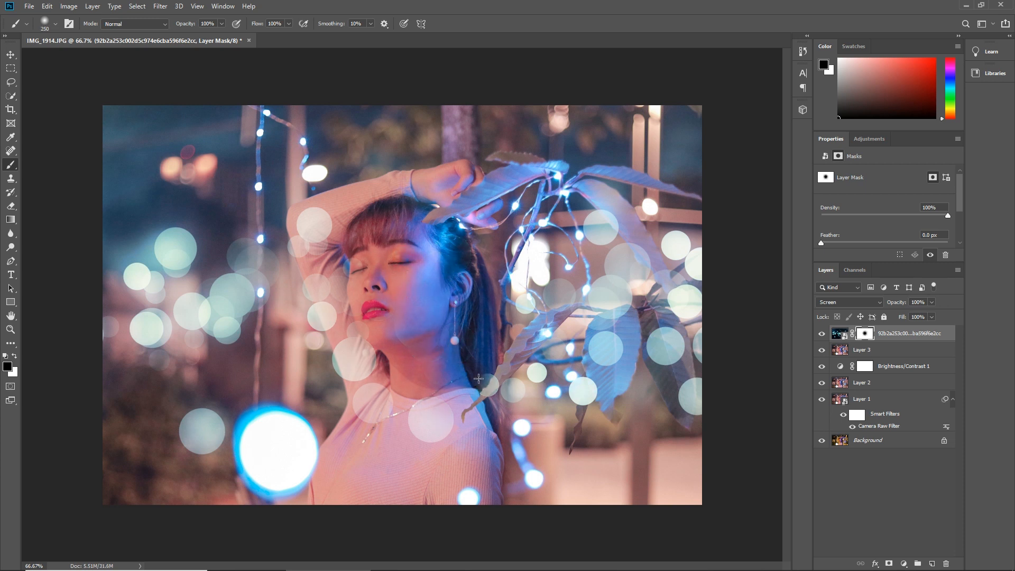
left_click(430, 420)
left_click(377, 407)
mouse_move(377, 407)
left_mouse_down()
mouse_move(362, 385)
mouse_move(365, 339)
mouse_move(325, 215)
mouse_move(312, 225)
mouse_move(327, 317)
left_mouse_up()
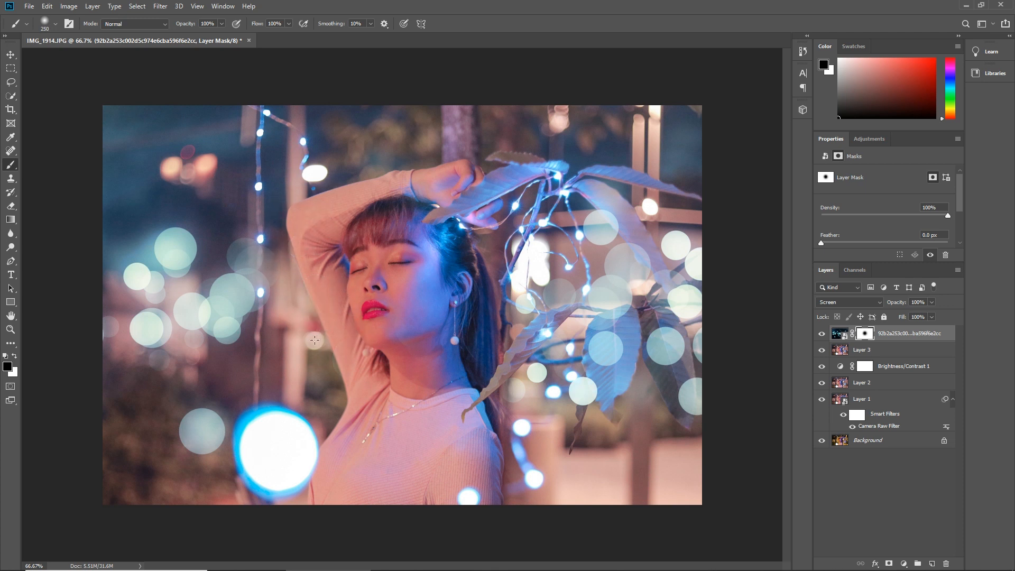
Step: Apply a Gaussian Blur with a 1.5-pixel radius to the bokeh layer
left_click(137, 7)
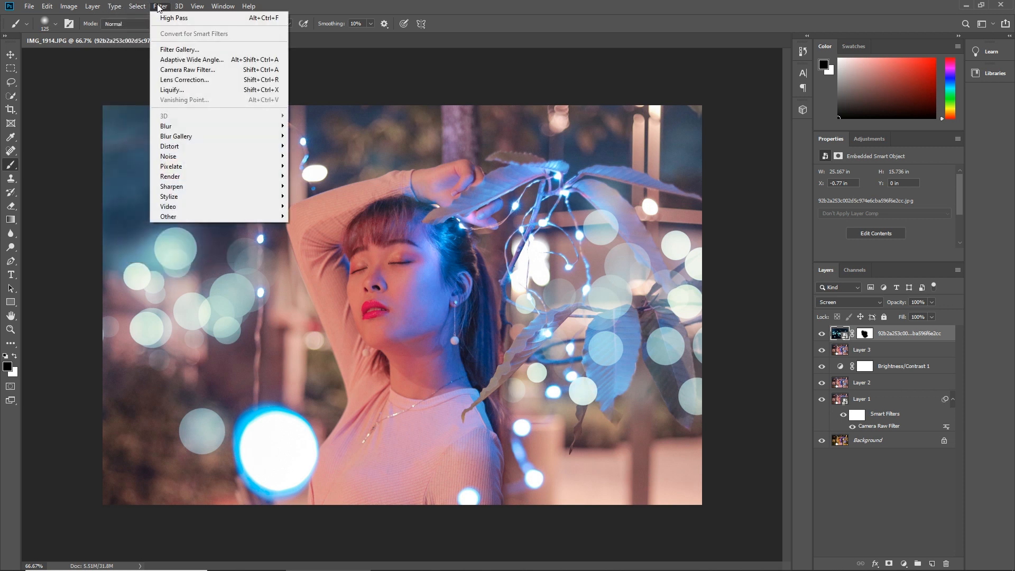
mouse_move(198, 126)
left_click(316, 166)
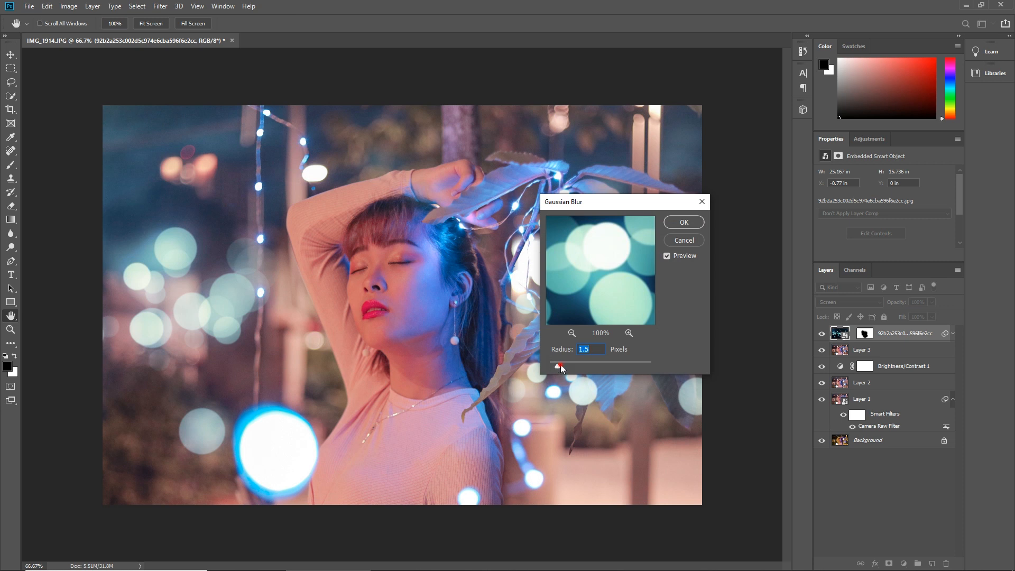
left_click_drag(560, 363, 565, 366)
type("1.5")
key("Return")
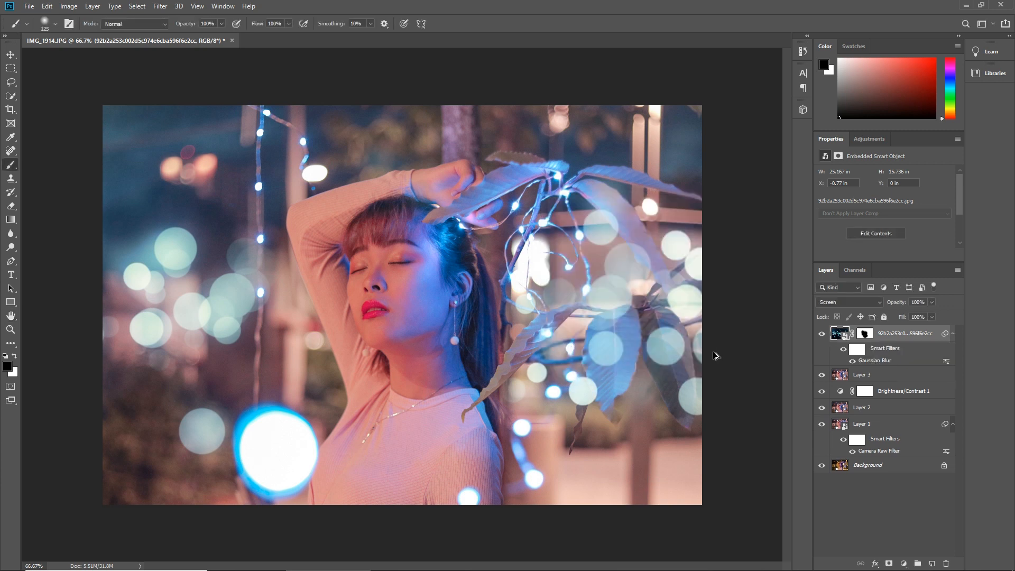
Step: Stamp all visible layers into a new layer and apply High Pass with a 1.2-pixel radius to a duplicate of it
key("ctrl+shift+alt+e")
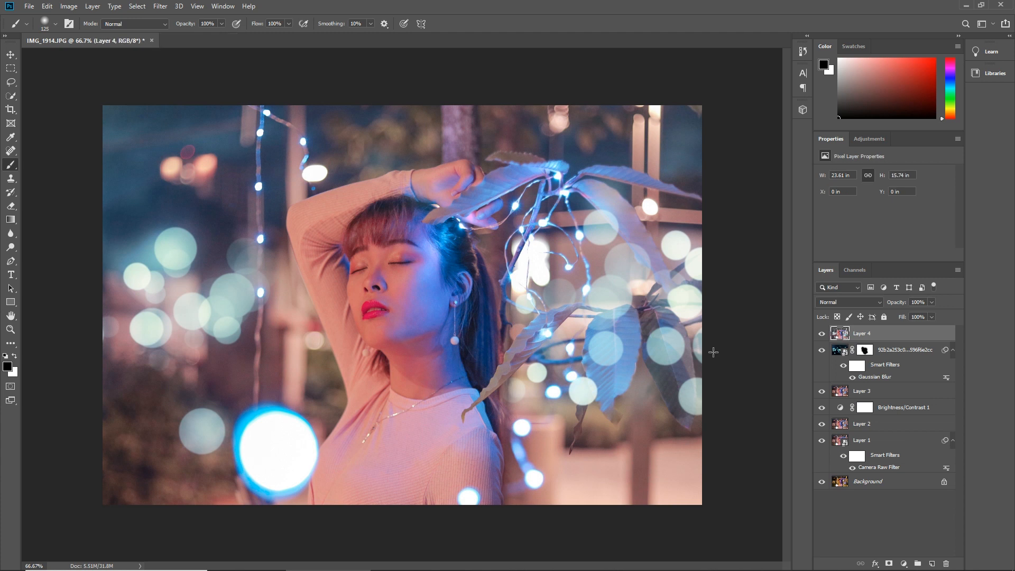
key("ctrl+j")
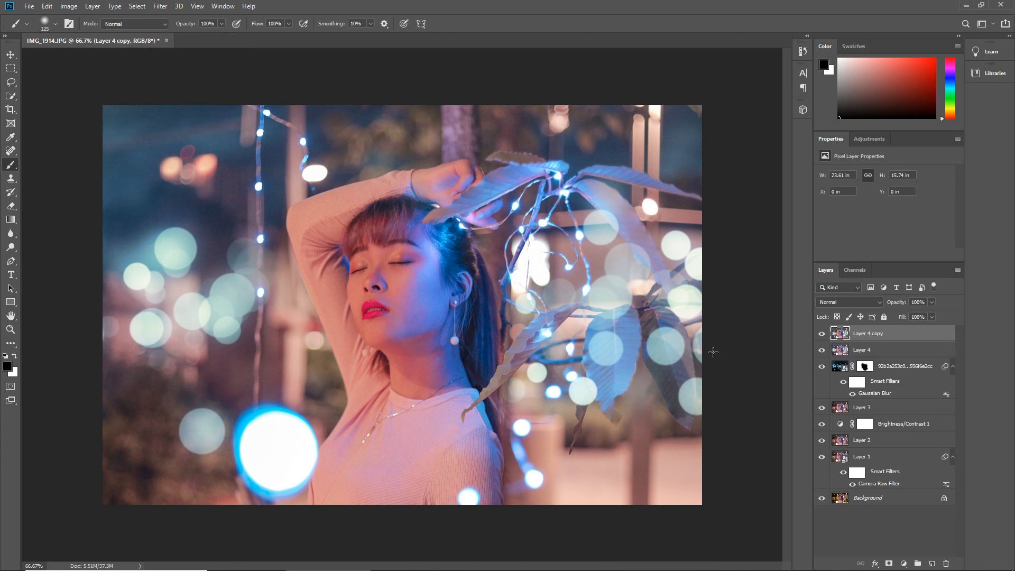
left_click(159, 6)
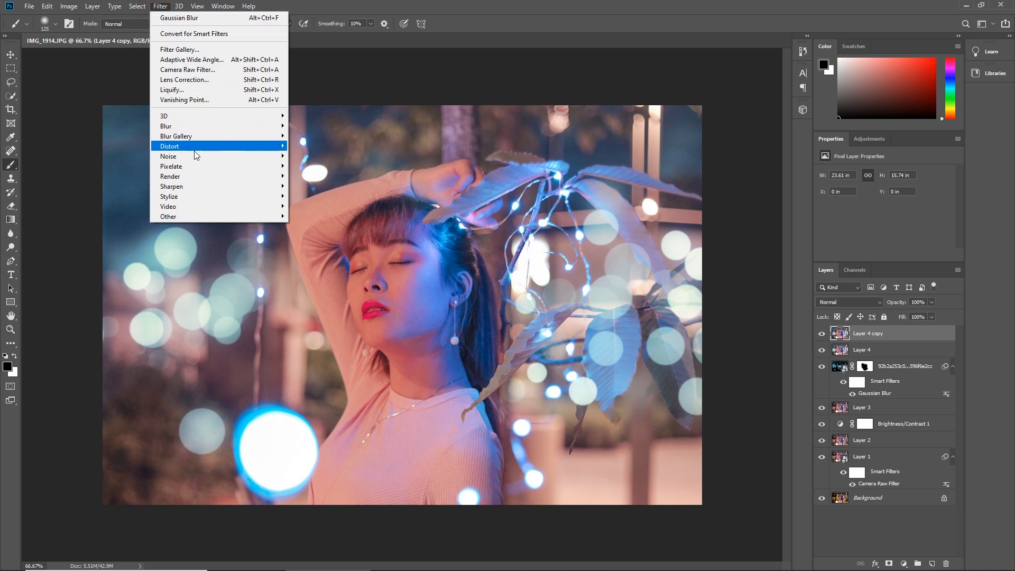
mouse_move(200, 217)
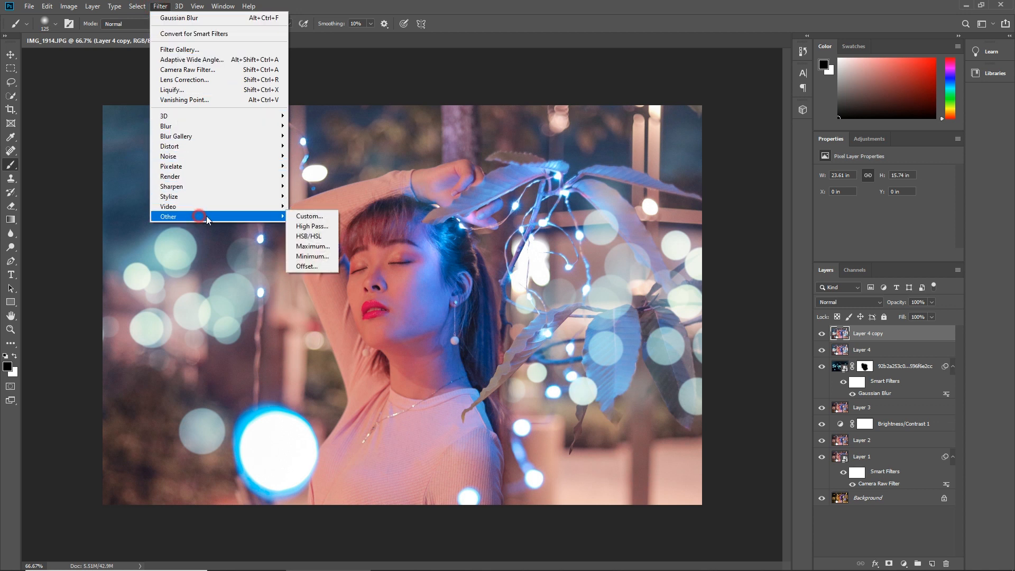
left_click(309, 226)
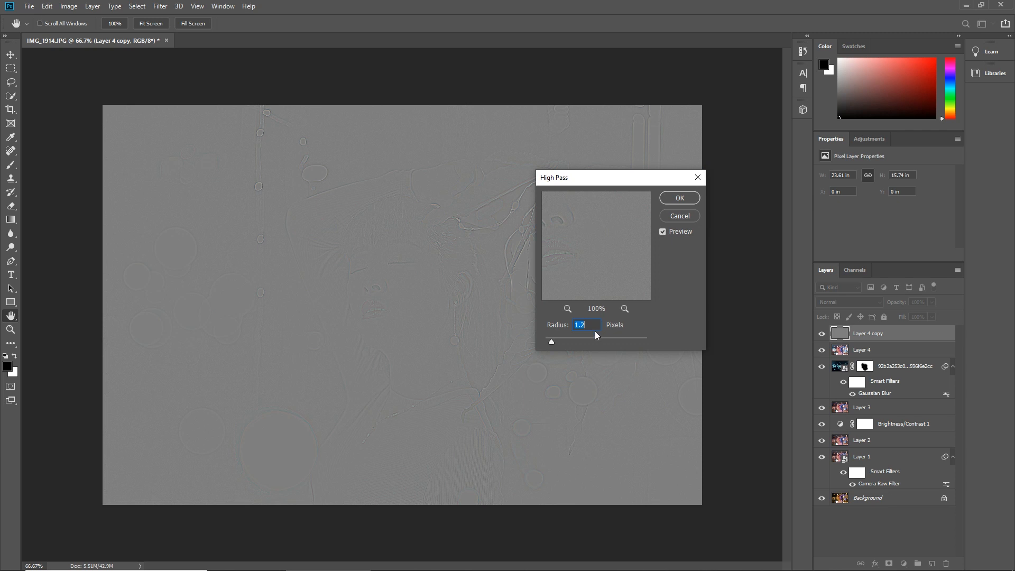
left_click(680, 198)
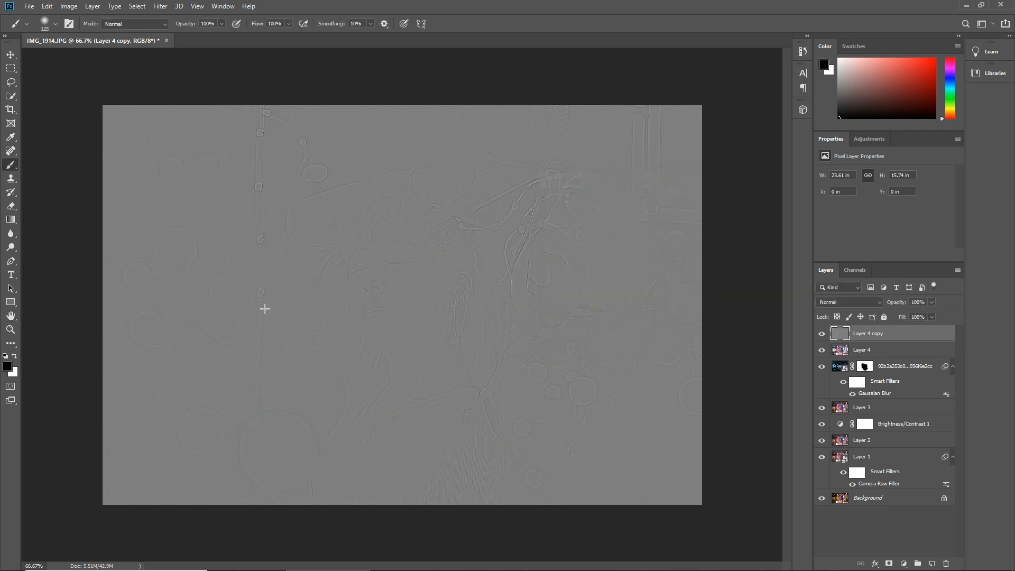
Step: Set the High Pass layer's blend mode to Vivid Light and its opacity to 50%
left_click(852, 301)
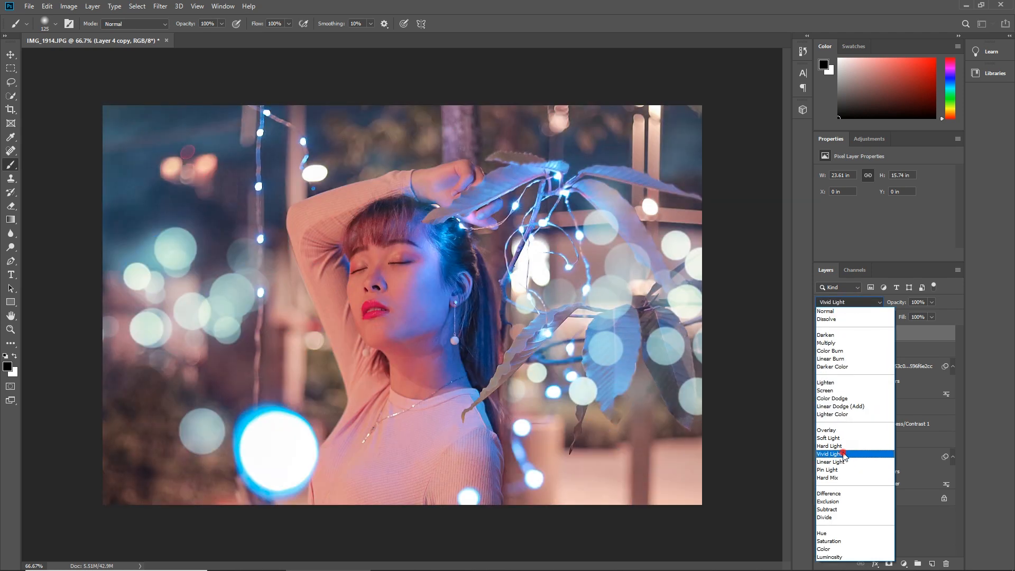
left_click(845, 454)
type("80")
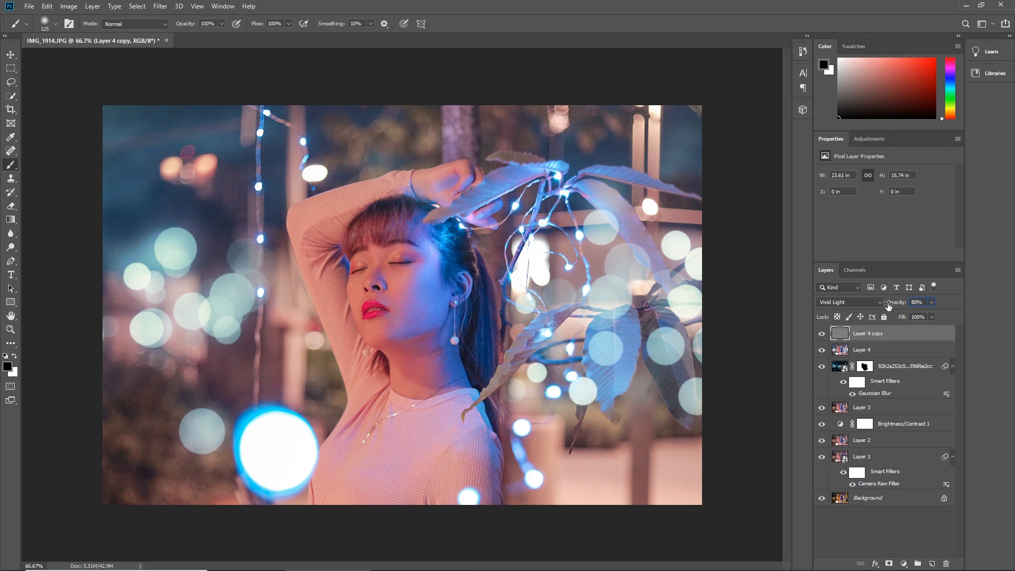
type("50")
Step: Group all layers above the Background and toggle the group's visibility to compare the edit with the original photo
key("ctrl+a")
key("ctrl+alt+a")
key("ctrl+g")
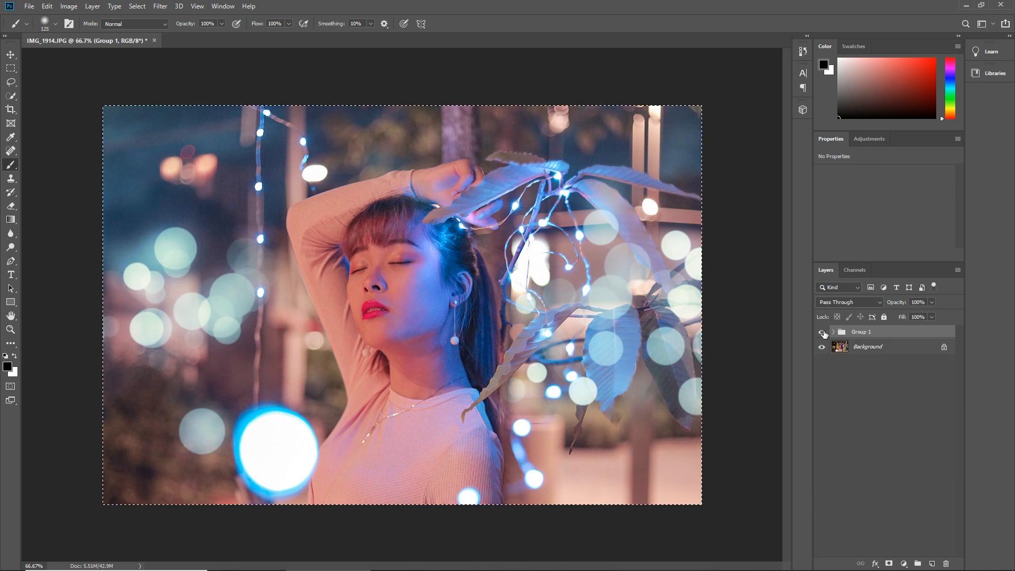
left_click(822, 332)
left_click(822, 332)
left_click(884, 403)
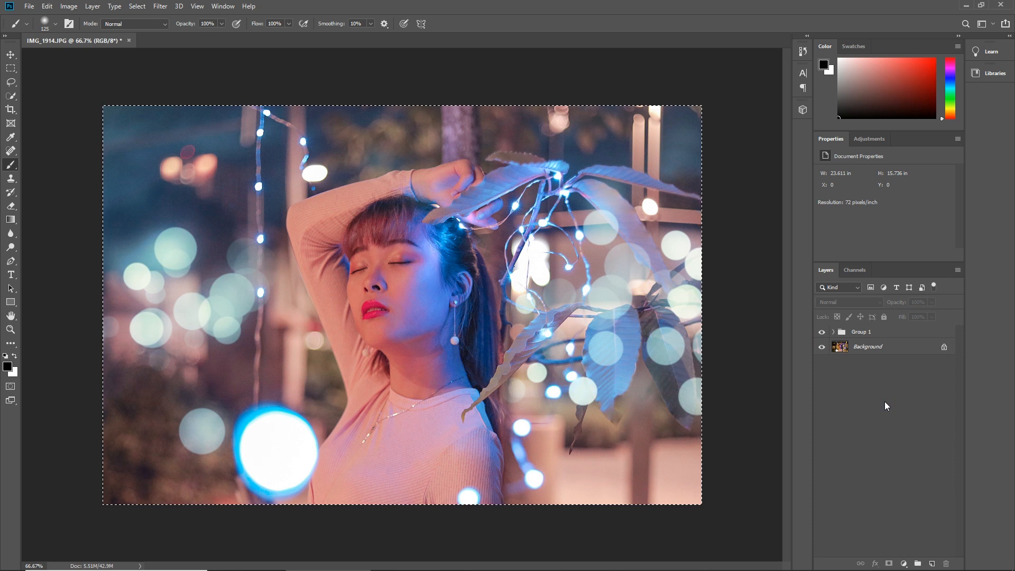